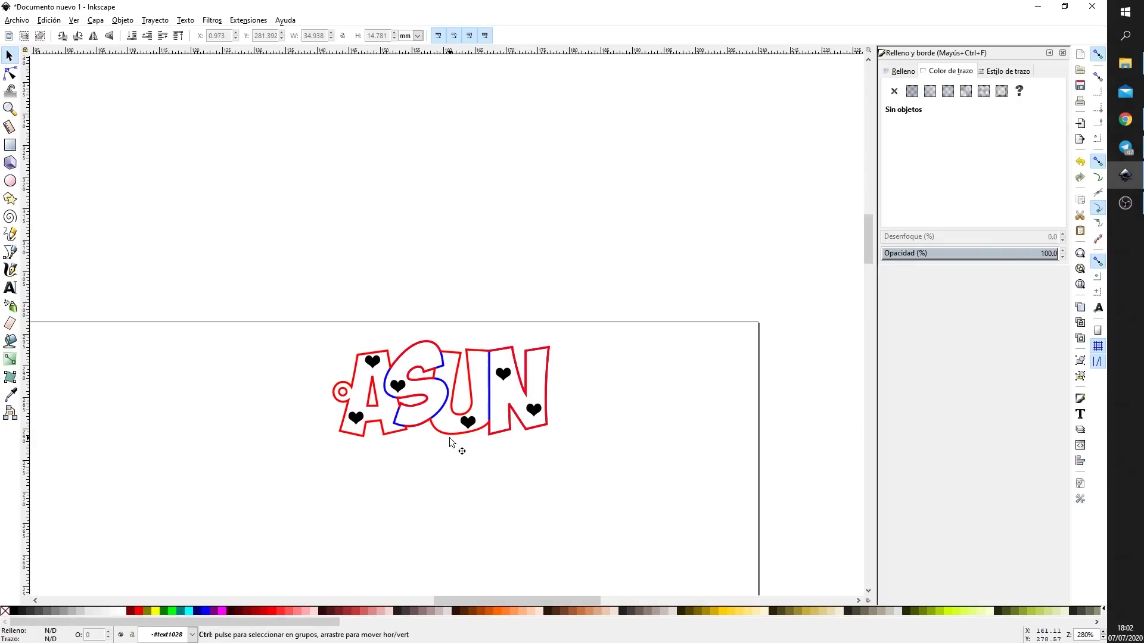
Scroll around the page and glance at the File menu without choosing anything
scroll(450, 442, up, 1)
scroll(450, 441, up, 1)
scroll(449, 442, down, 1)
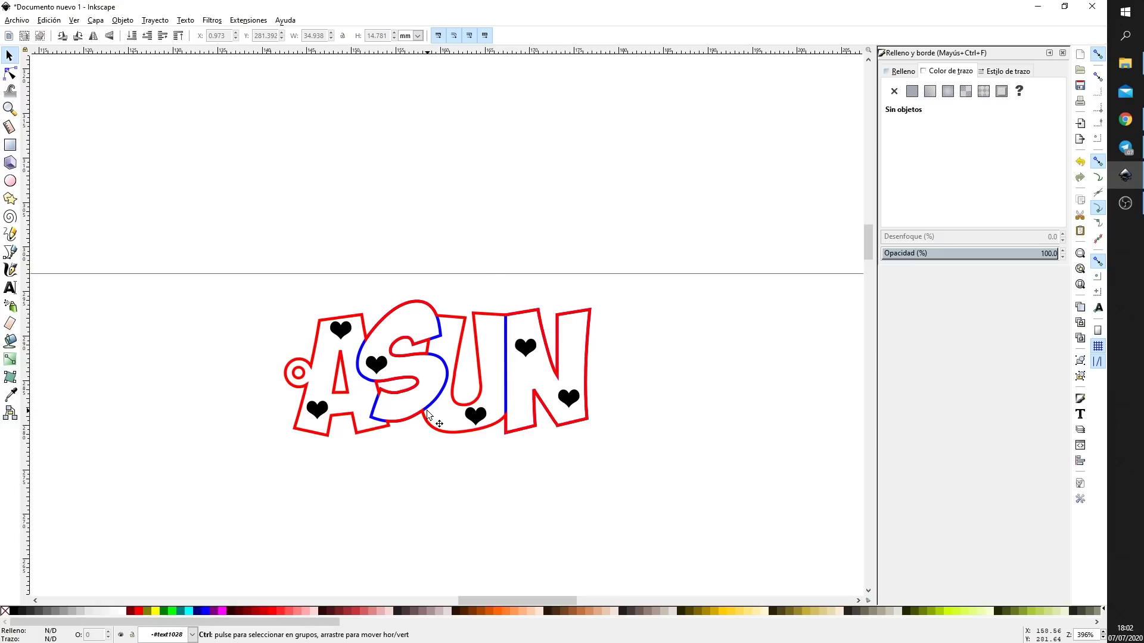
ctrl+scroll(429, 415, up, 1)
ctrl+scroll(429, 415, down, 5)
ctrl+scroll(429, 416, down, 2)
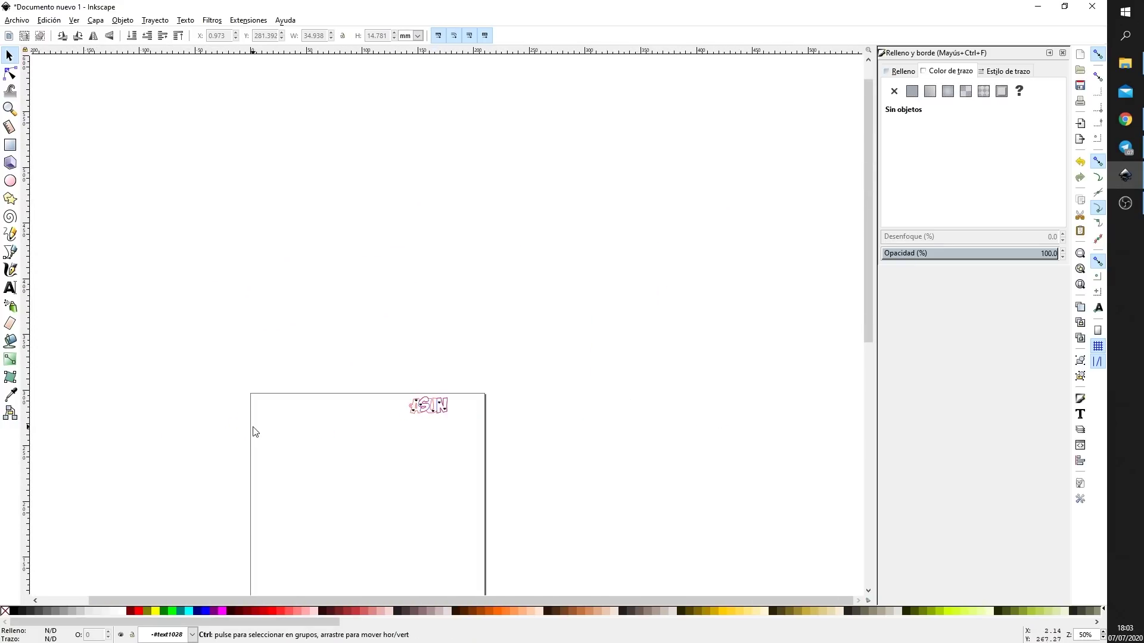
ctrl+scroll(259, 415, up, 3)
ctrl+scroll(259, 415, up, 2)
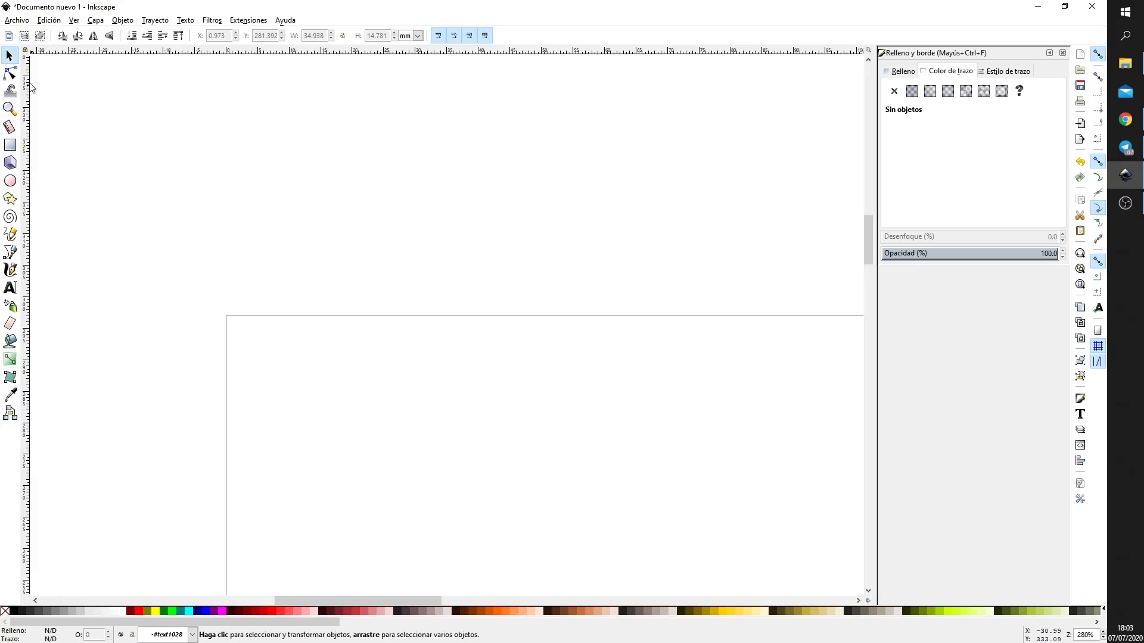
click(26, 24)
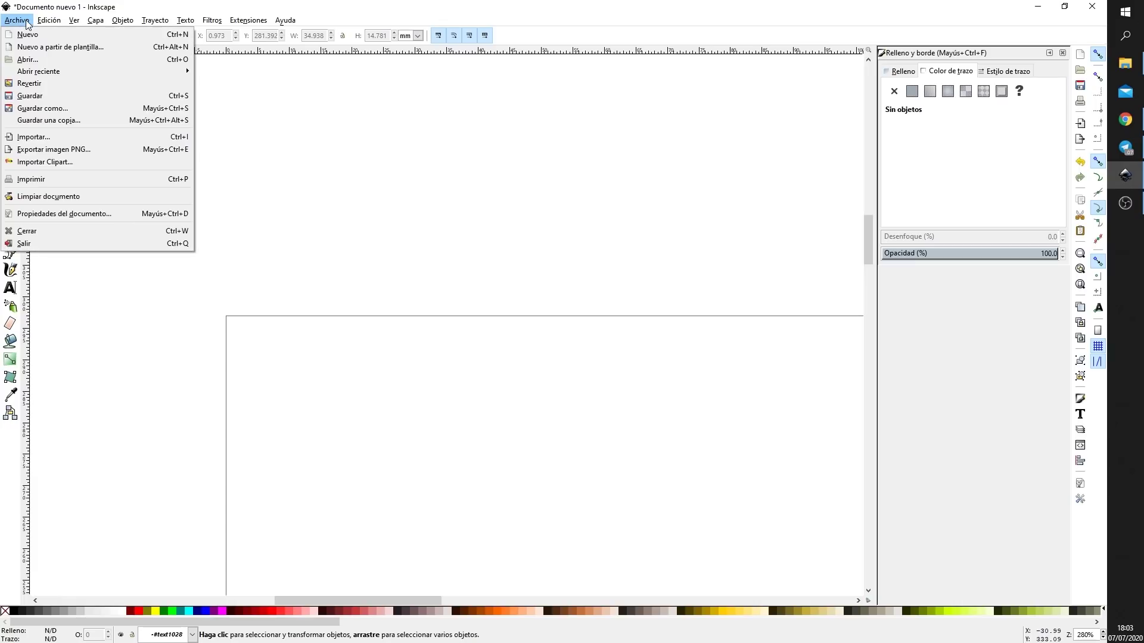
click(314, 208)
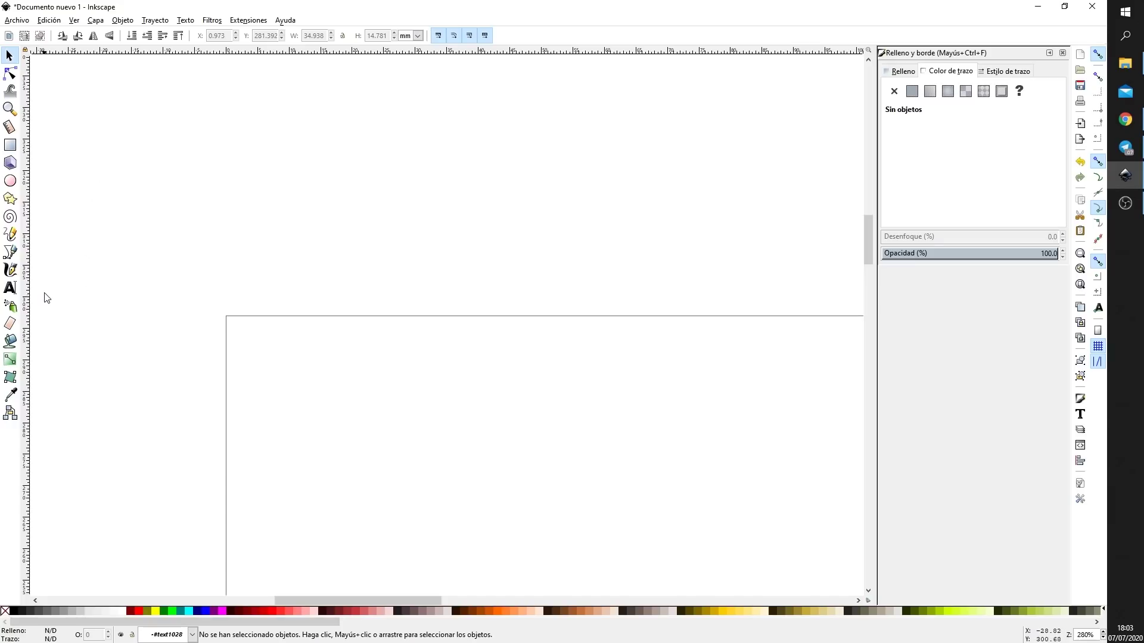
Write the text ASUN on the page in the ObelixPro font
click(12, 289)
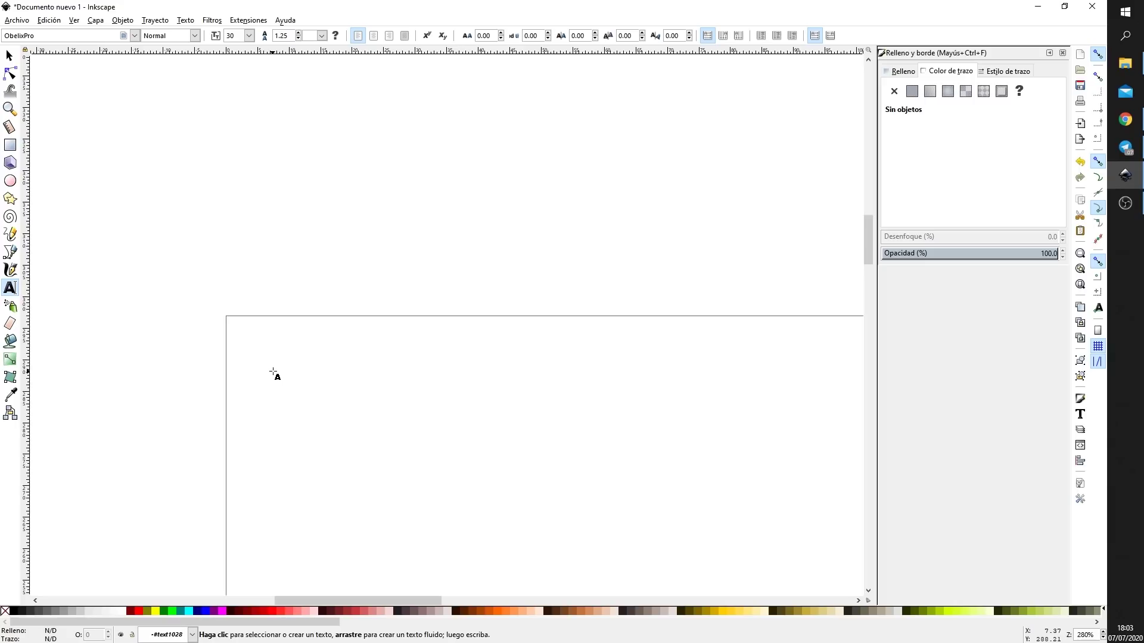
click(135, 35)
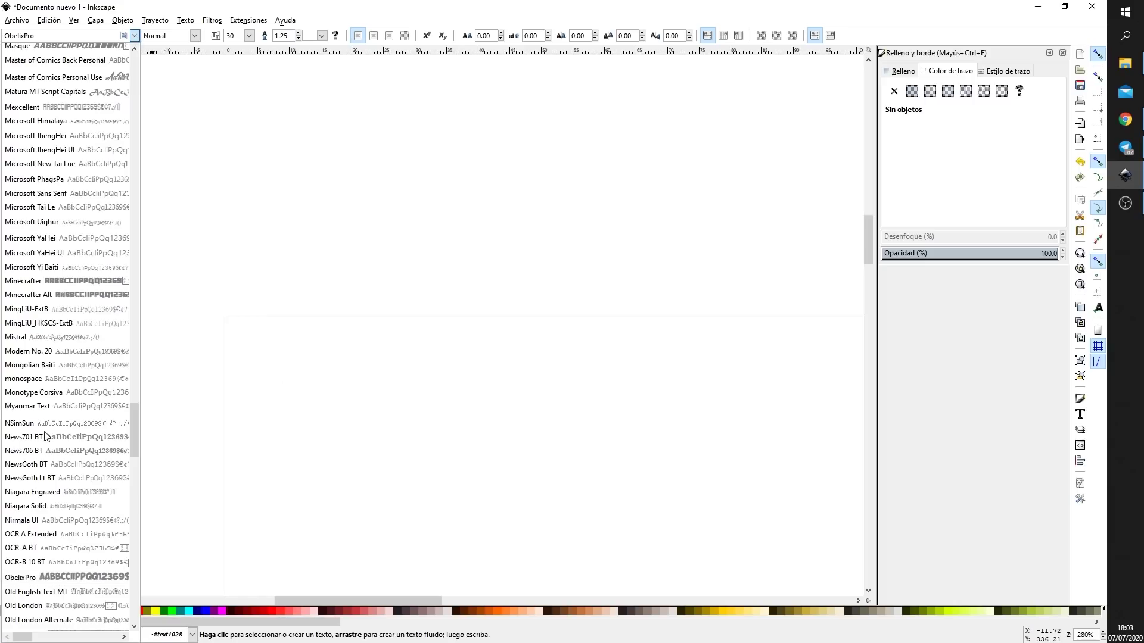
click(71, 577)
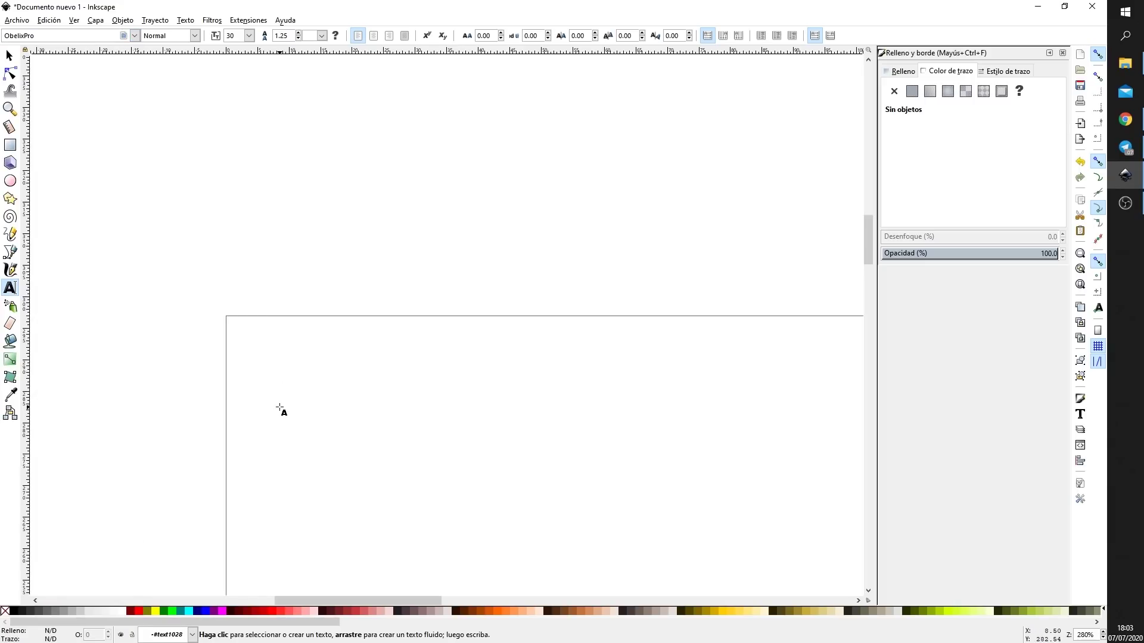
click(252, 374)
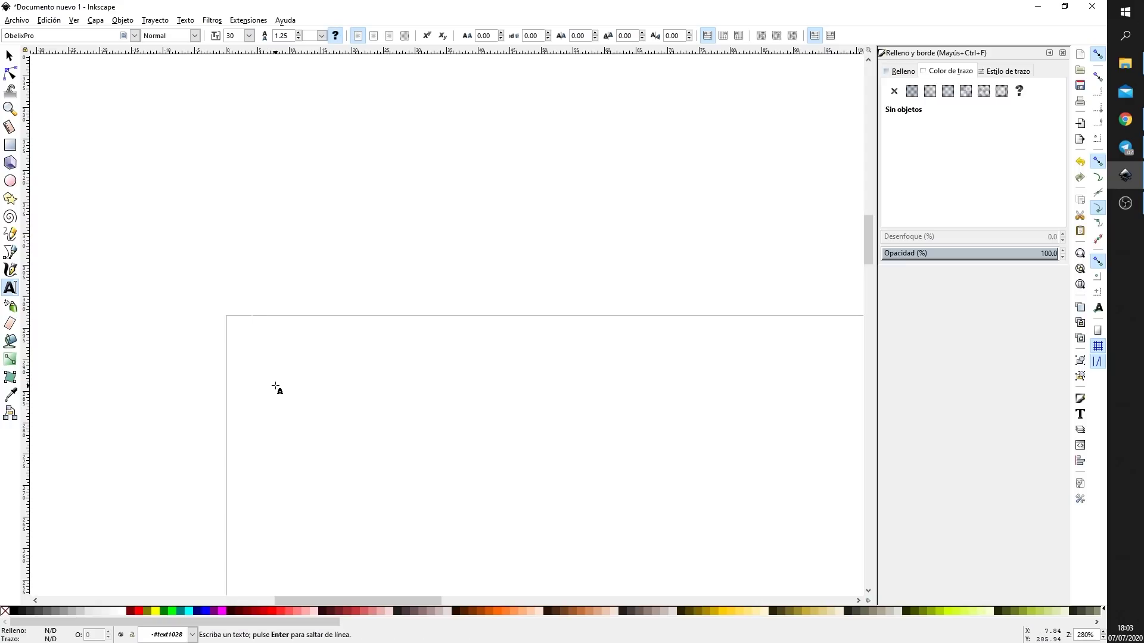
text(ASUN)
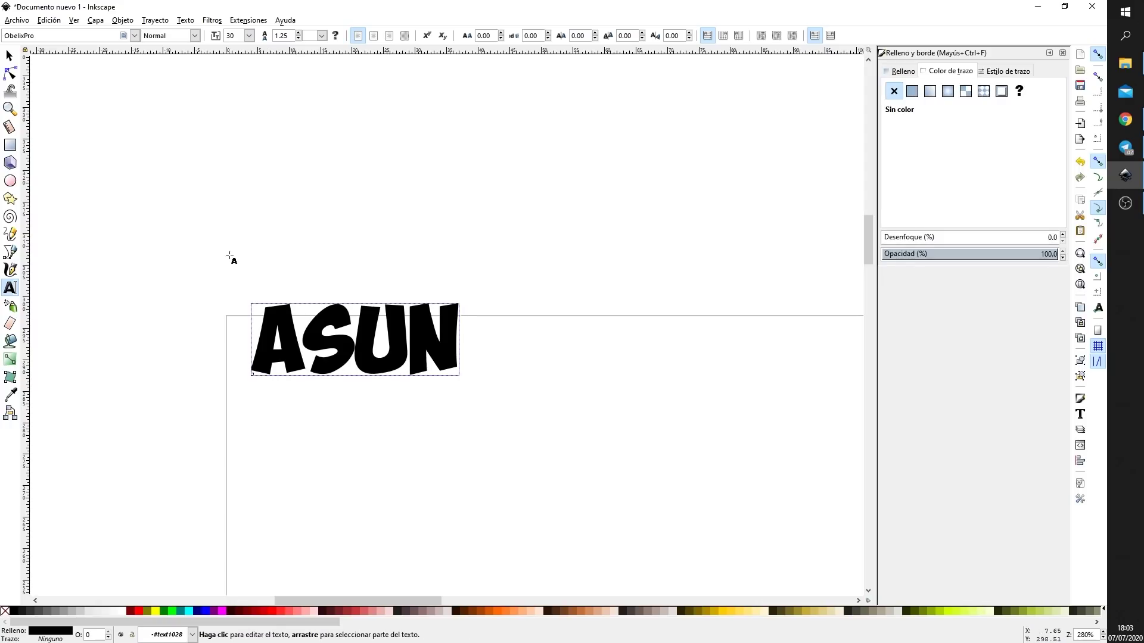
Move the ASUN text down onto the page
click(9, 55)
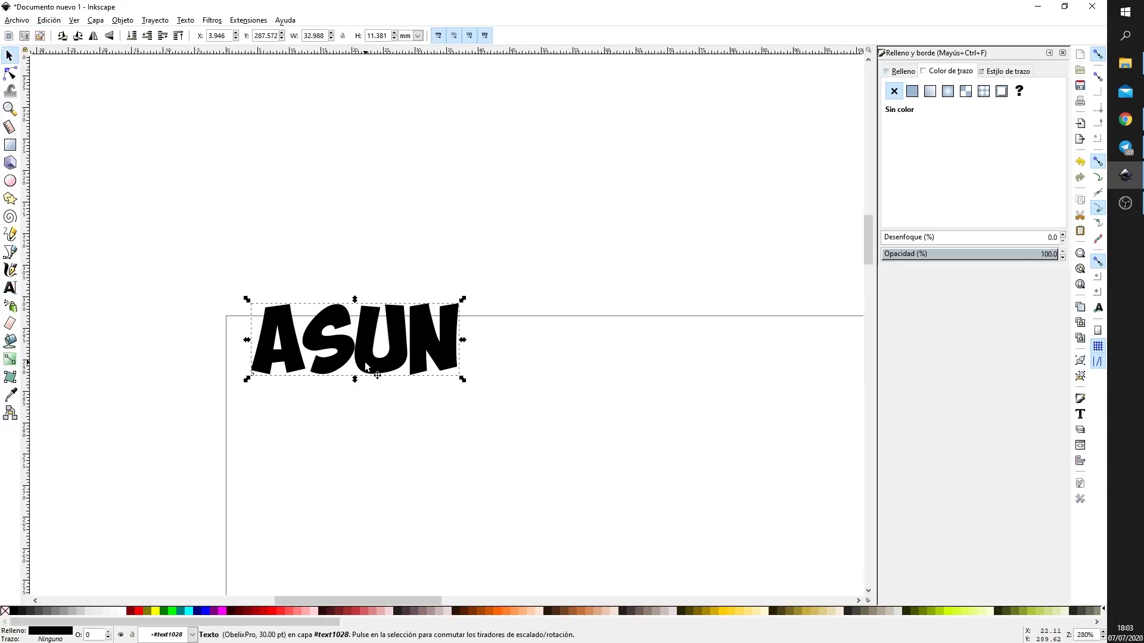
drag(346, 358, 364, 400)
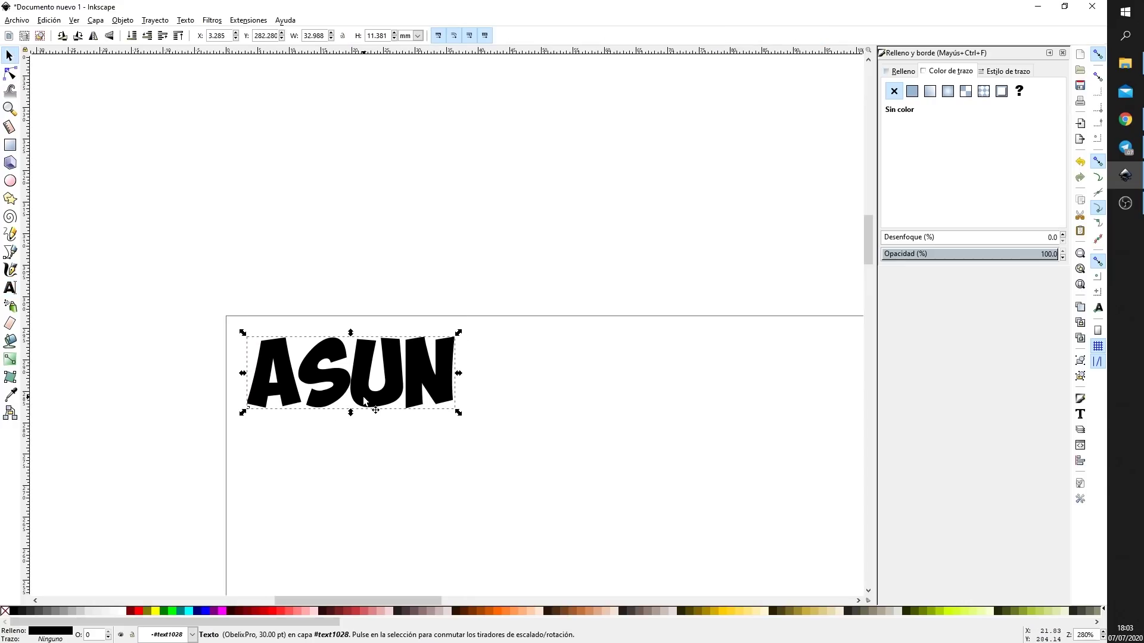
click(386, 410)
click(380, 338)
Enlarge ASUN slightly to about 34 pt and nudge it near the page's top edge
scroll(427, 408, up, 1)
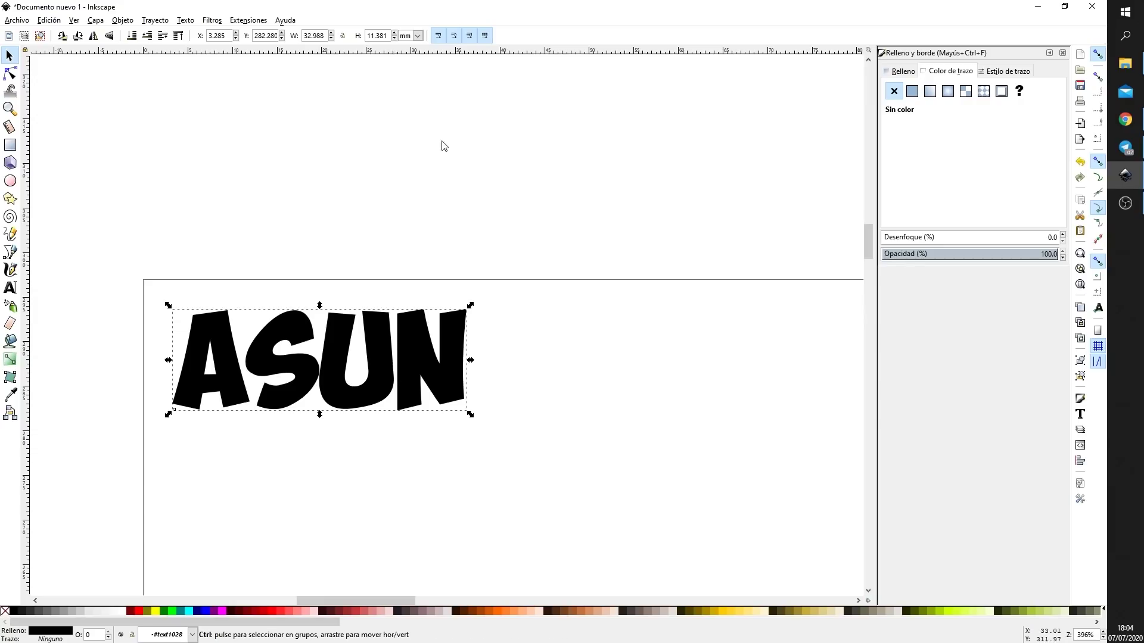
scroll(474, 275, up, 1)
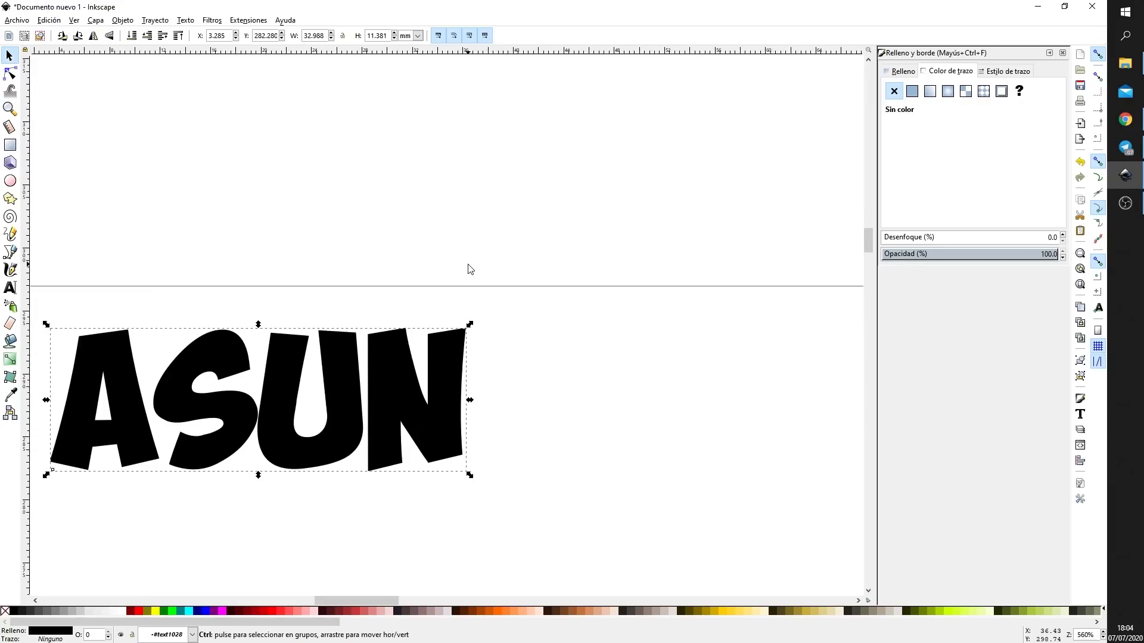
scroll(468, 269, down, 1)
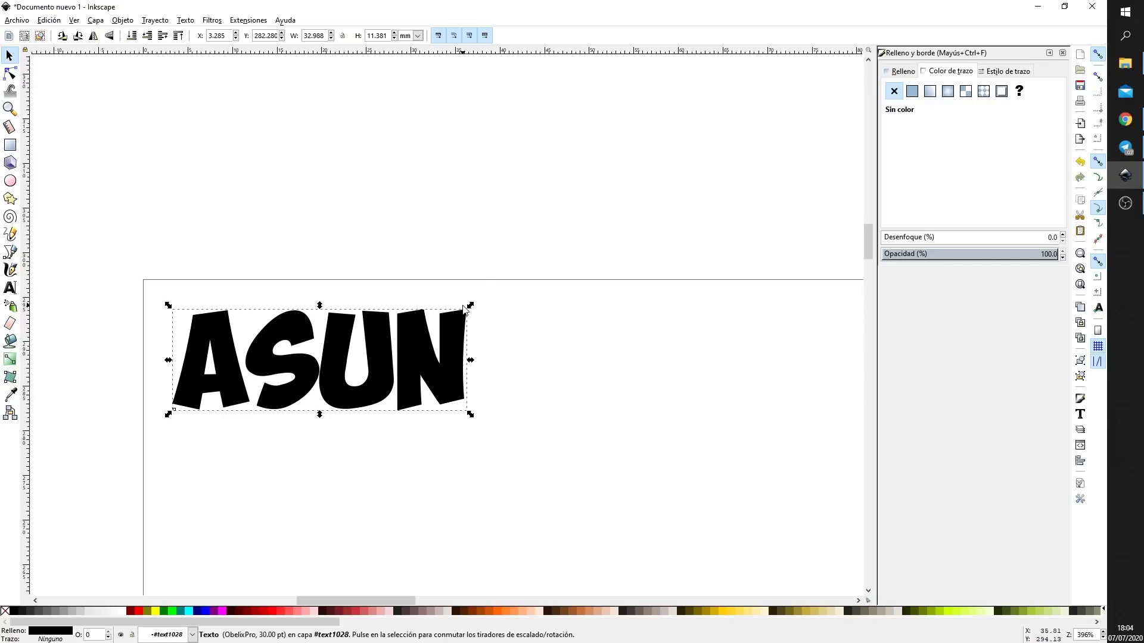
mouse_move(469, 306)
mouse_down()
mouse_move(484, 289)
mouse_move(469, 273)
mouse_move(497, 273)
mouse_move(489, 278)
mouse_up()
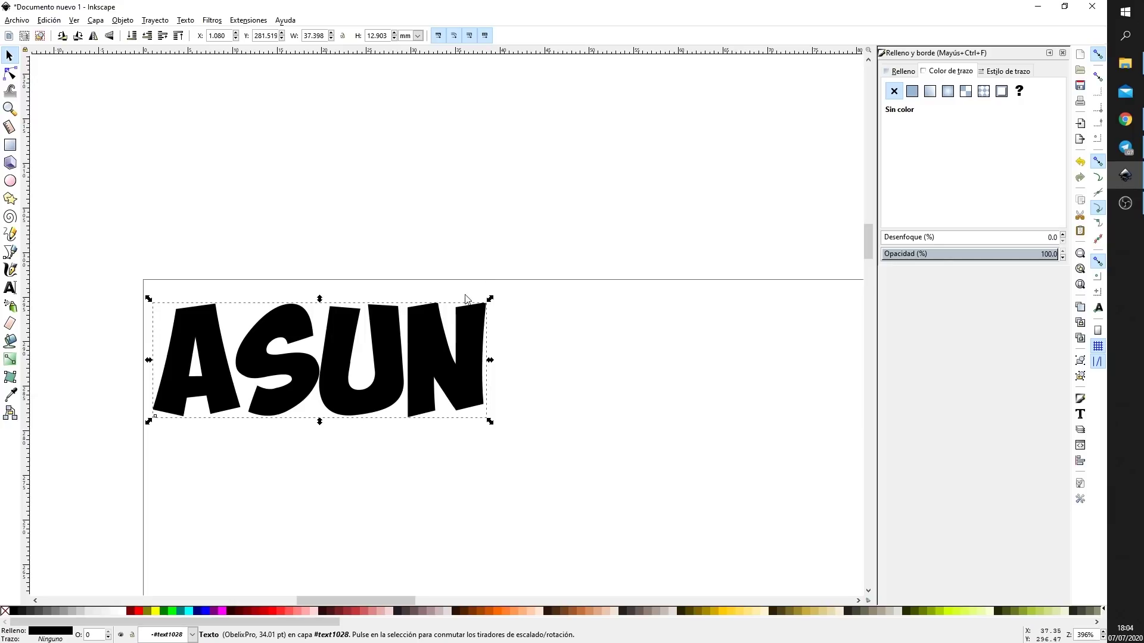
drag(258, 350, 259, 335)
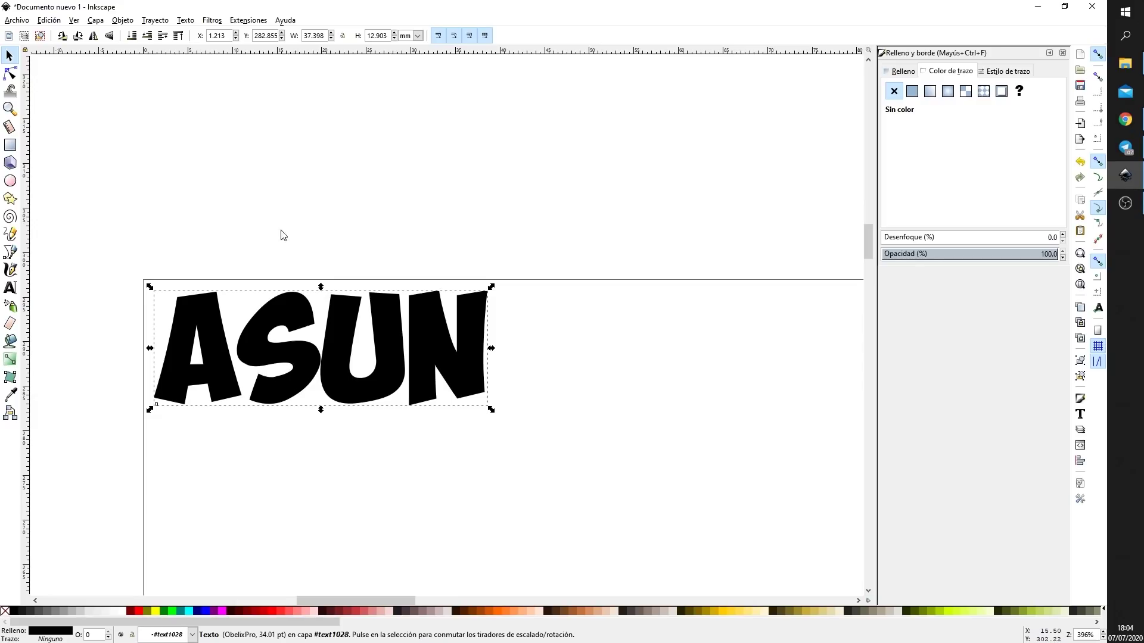
Convert ASUN to letter paths with no fill and a thin pure-blue 0000ffff stroke
click(154, 22)
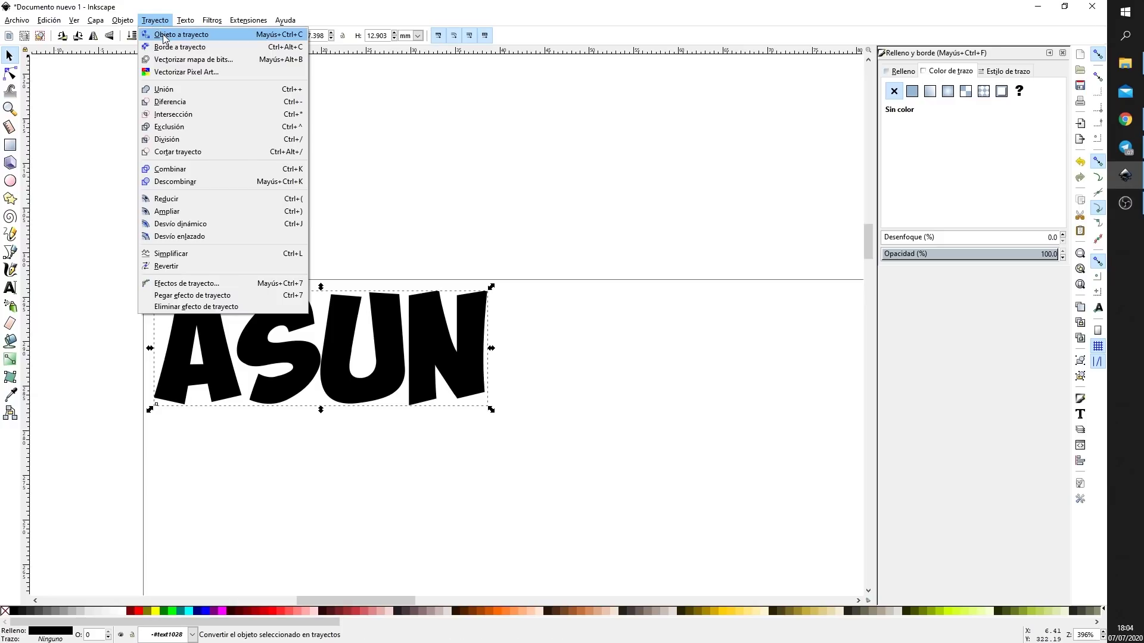
click(165, 39)
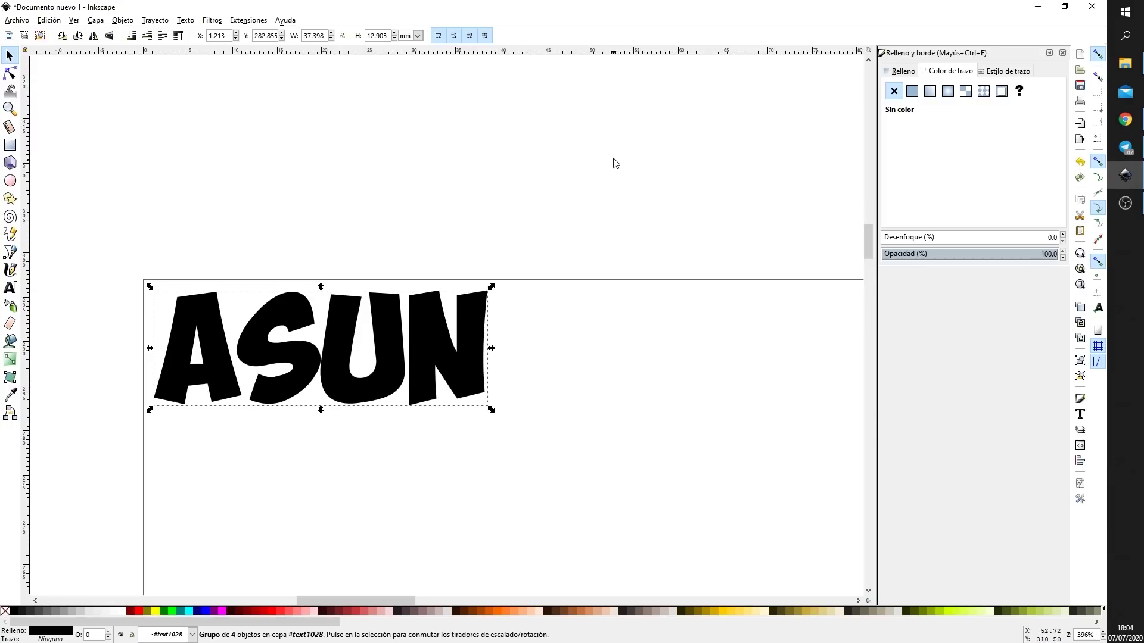
click(903, 72)
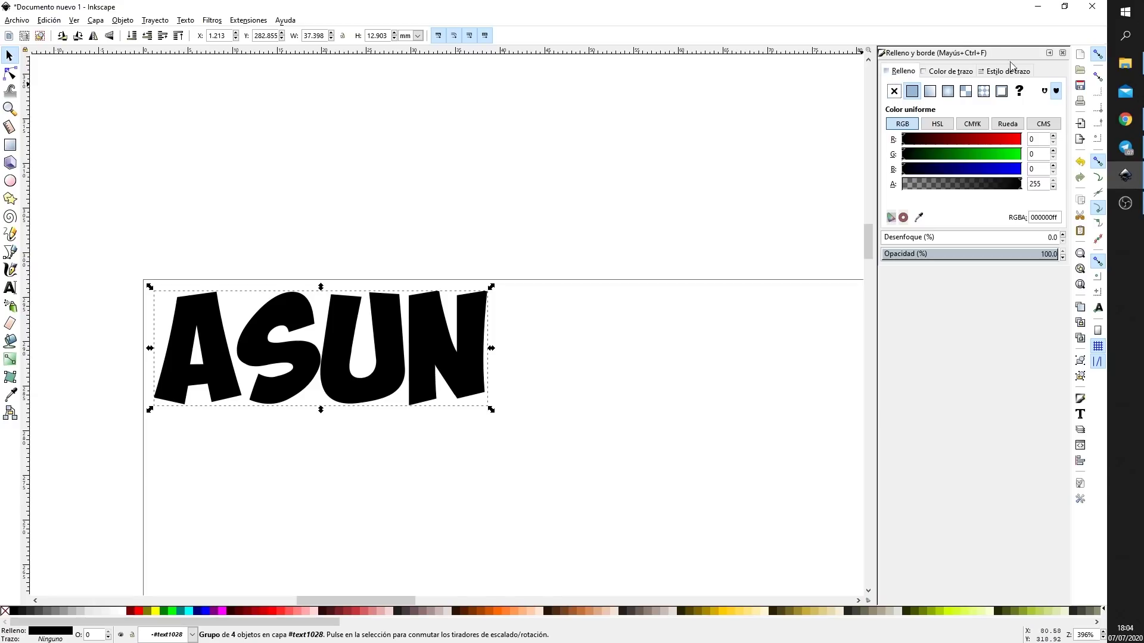
click(123, 20)
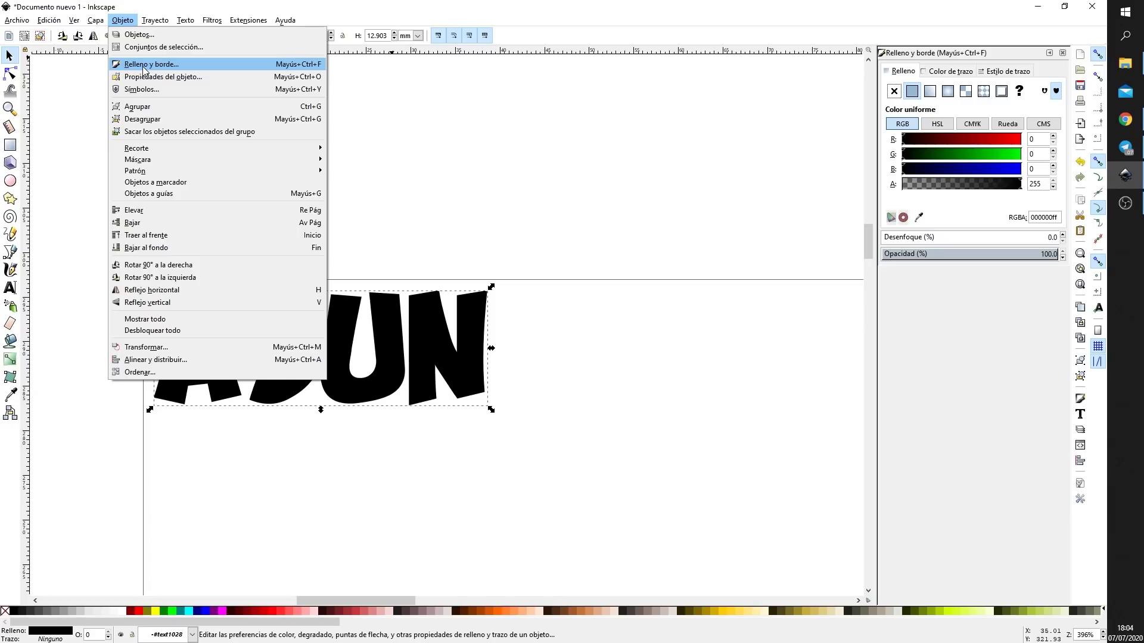
click(967, 76)
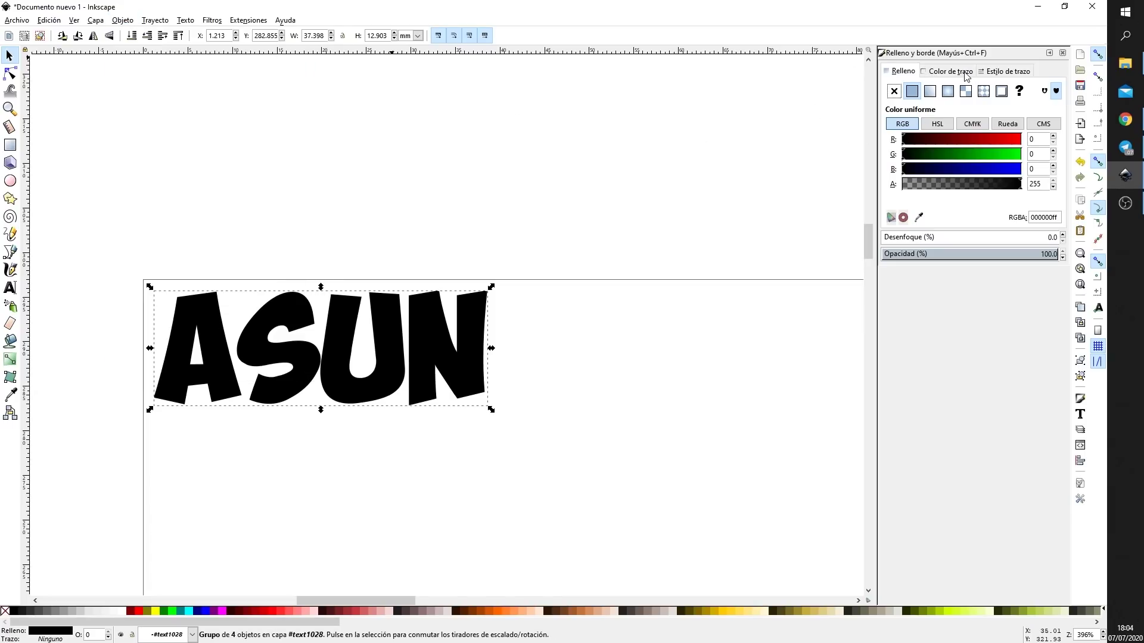
click(893, 92)
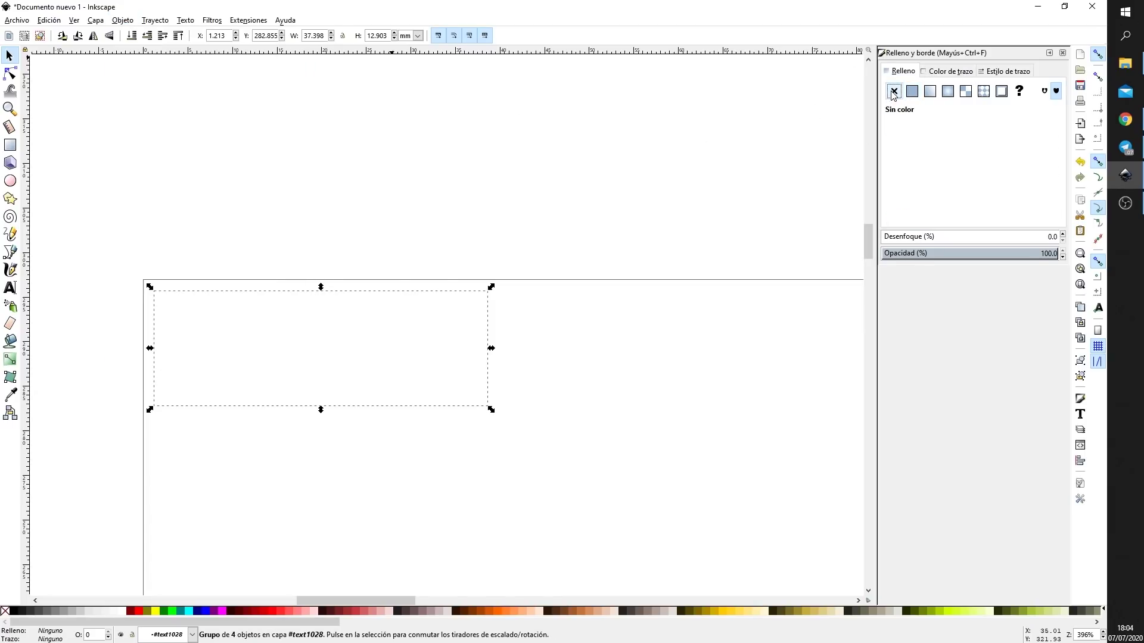
click(937, 71)
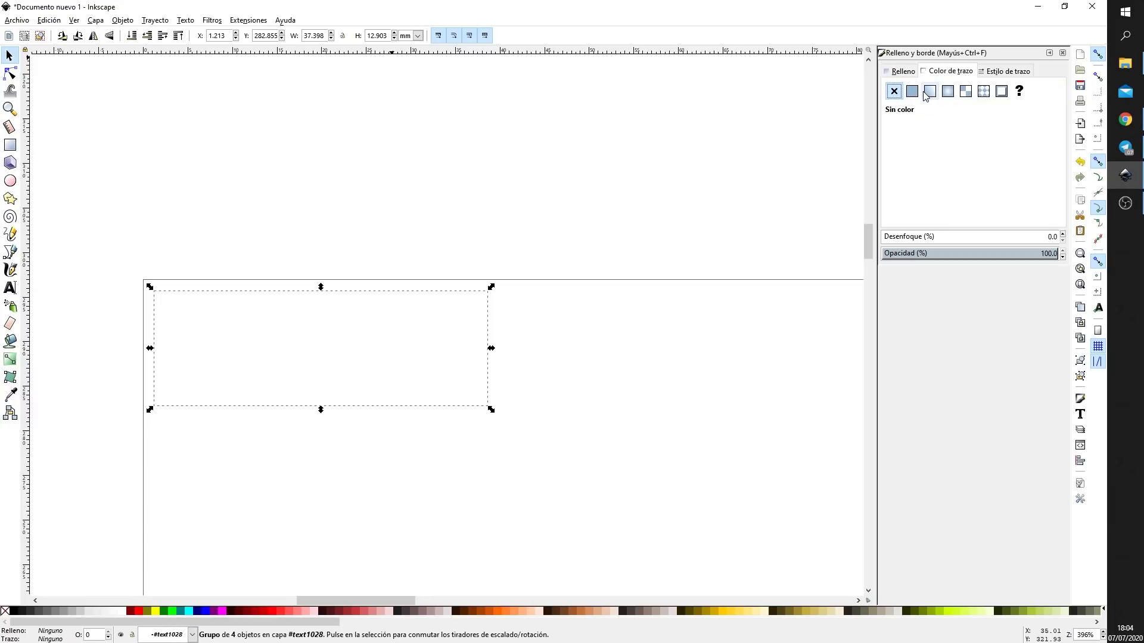
click(911, 91)
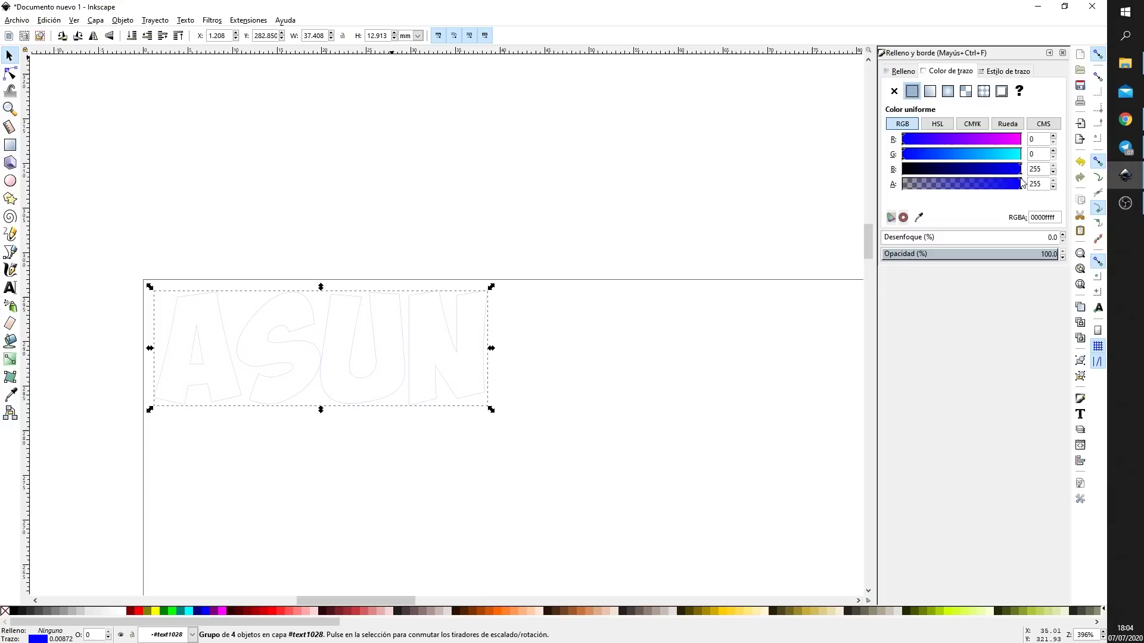
drag(1021, 173, 1020, 169)
click(605, 356)
scroll(281, 395, up, 1)
Move the S path left so it overlaps the A
scroll(283, 393, up, 1)
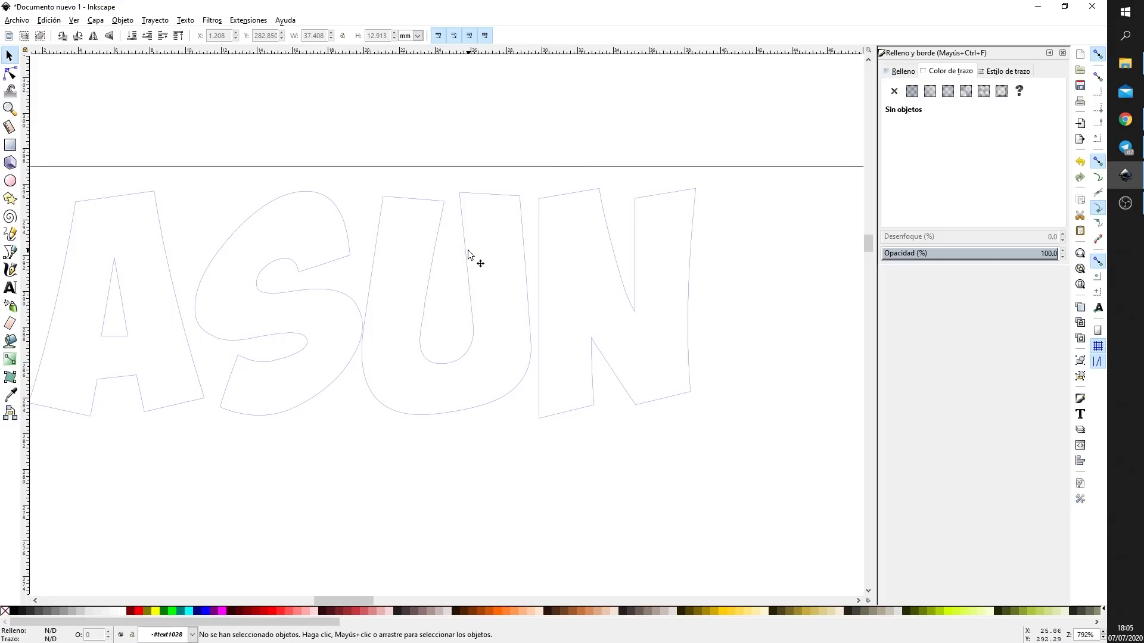
click(245, 222)
key(Escape)
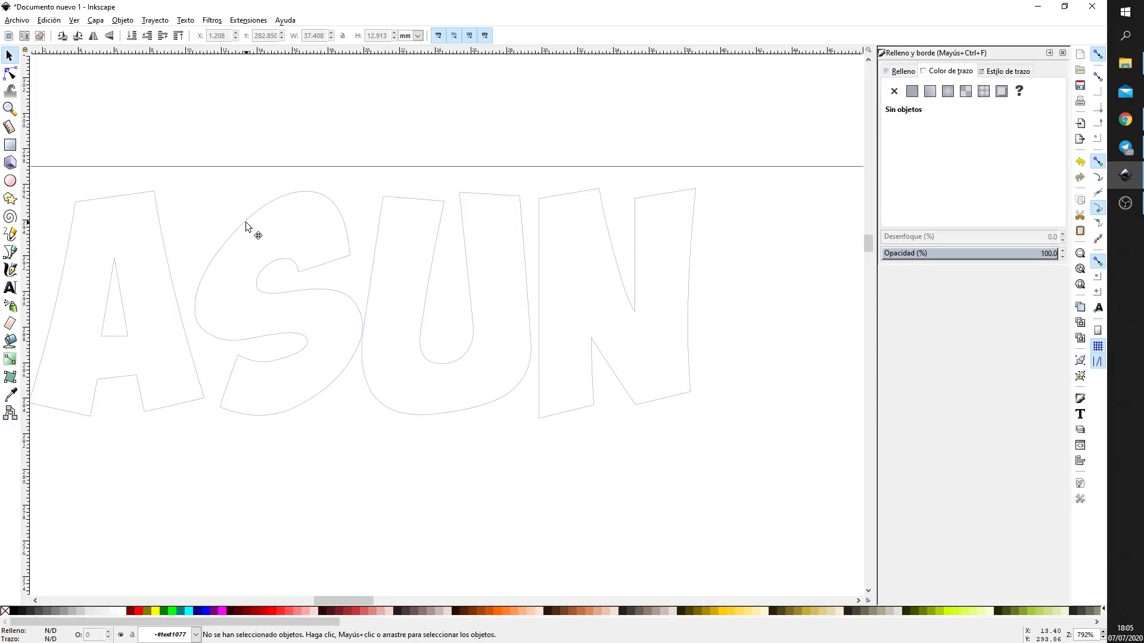
click(245, 222)
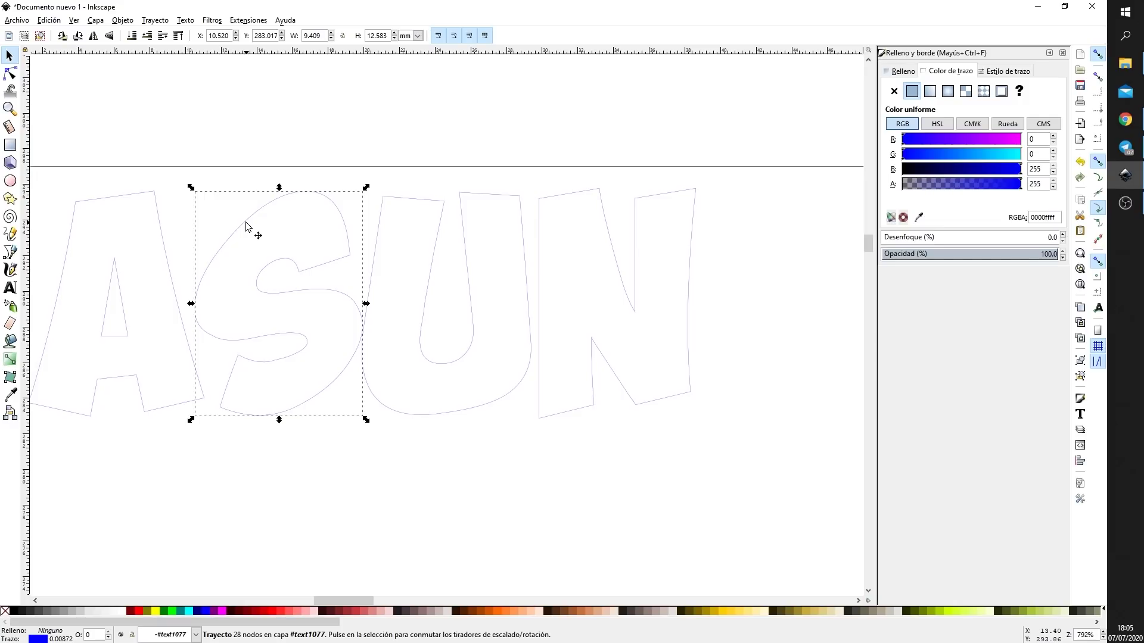
drag(246, 222, 192, 203)
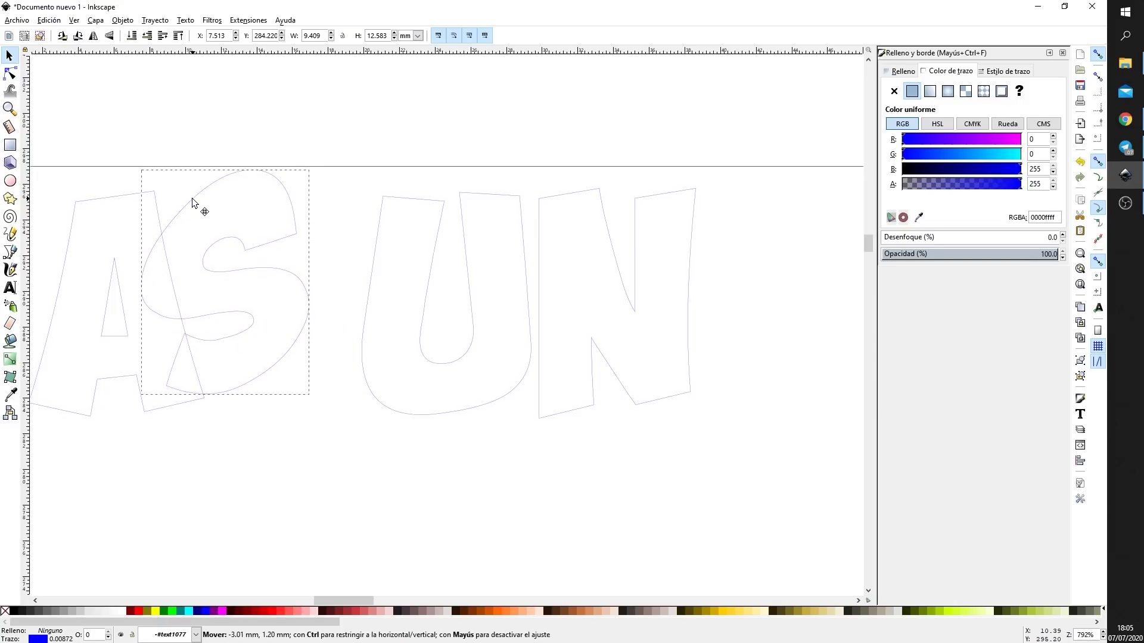
drag(192, 202, 189, 198)
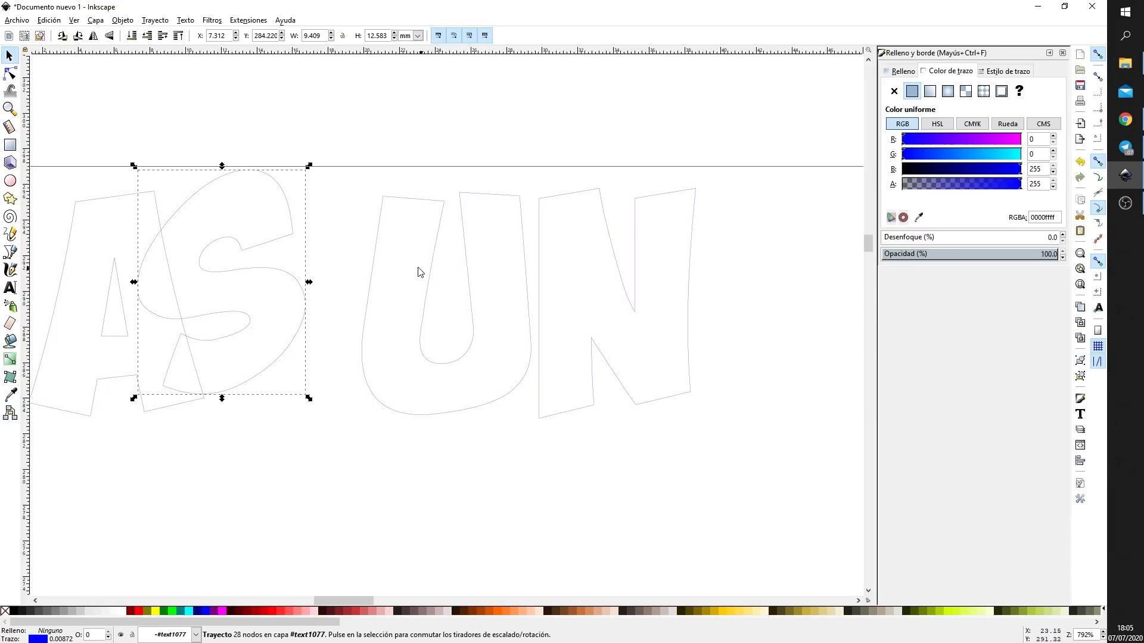
Slide the U left over the S and snap the N against the U
click(377, 244)
drag(377, 244, 267, 251)
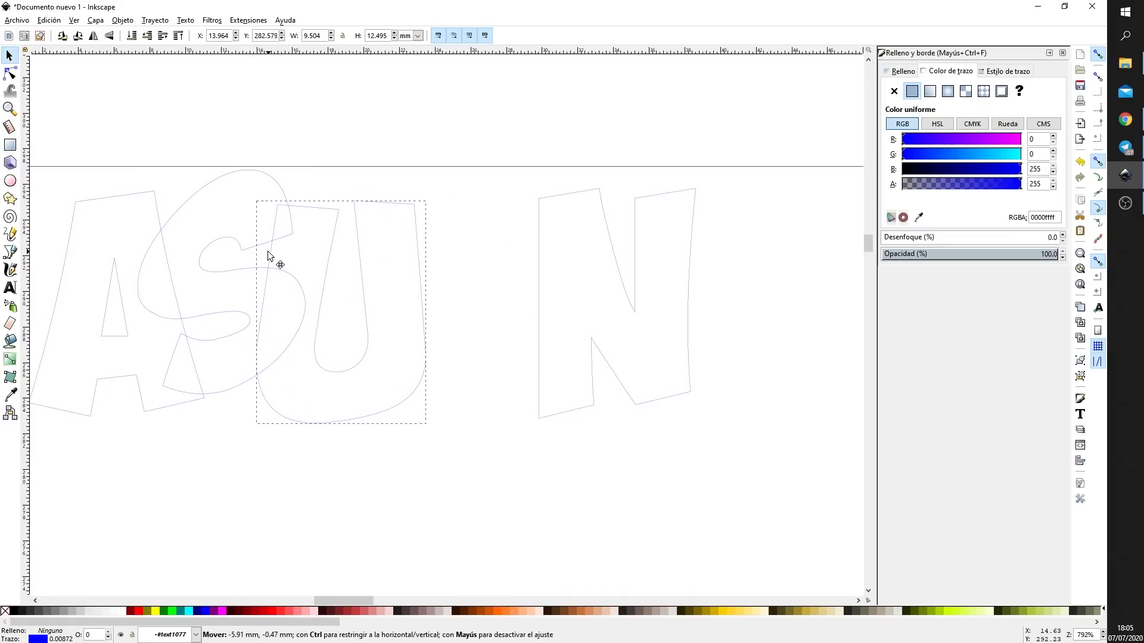
click(540, 274)
drag(540, 269, 414, 276)
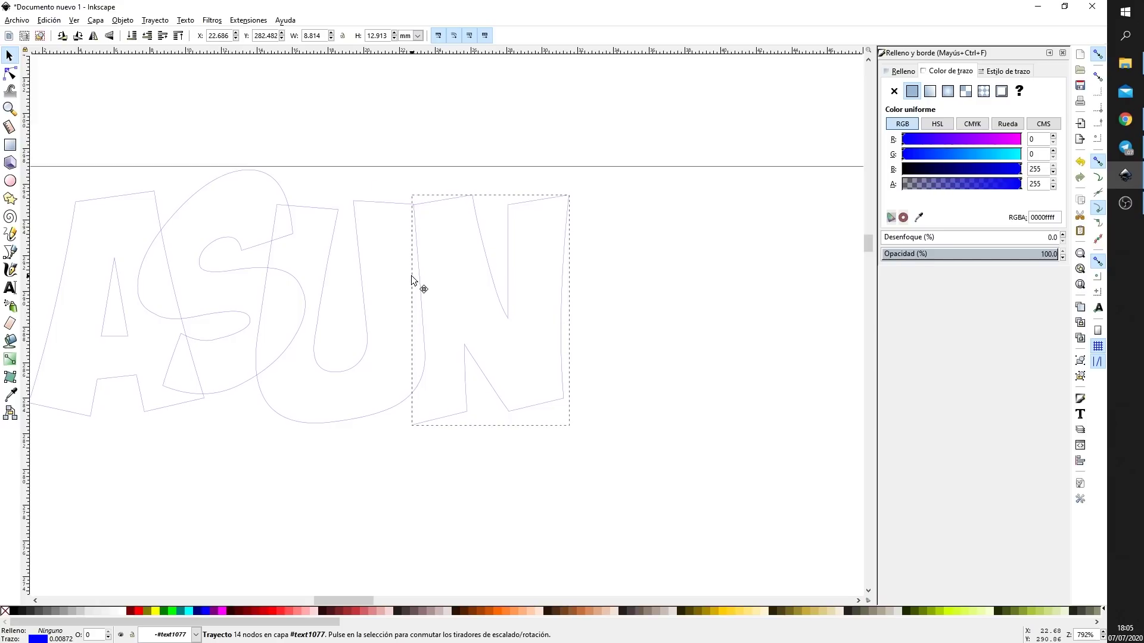
drag(416, 280, 414, 282)
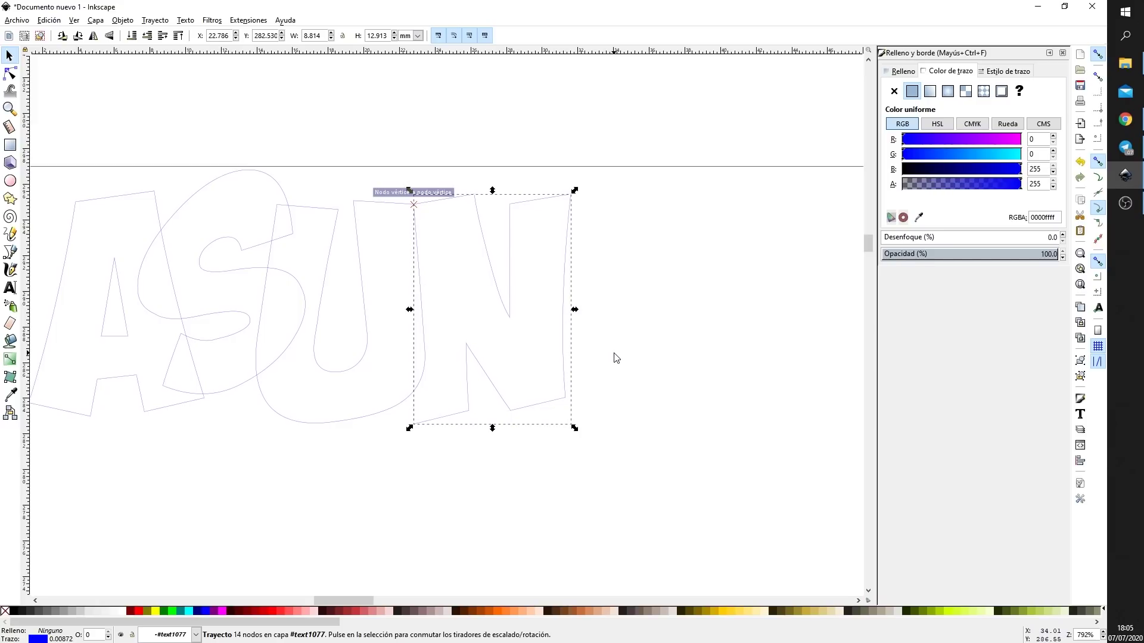
click(630, 345)
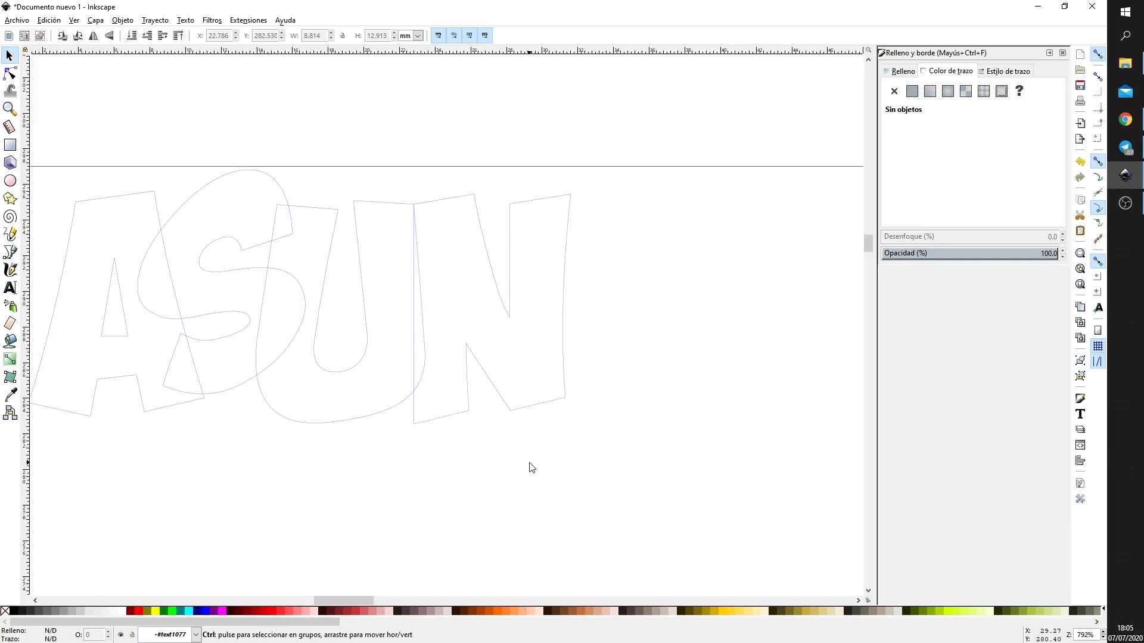
Rubber-band select all four ASUN letter outlines
ctrl+scroll(532, 468, down, 2)
ctrl+scroll(460, 544, up, 1)
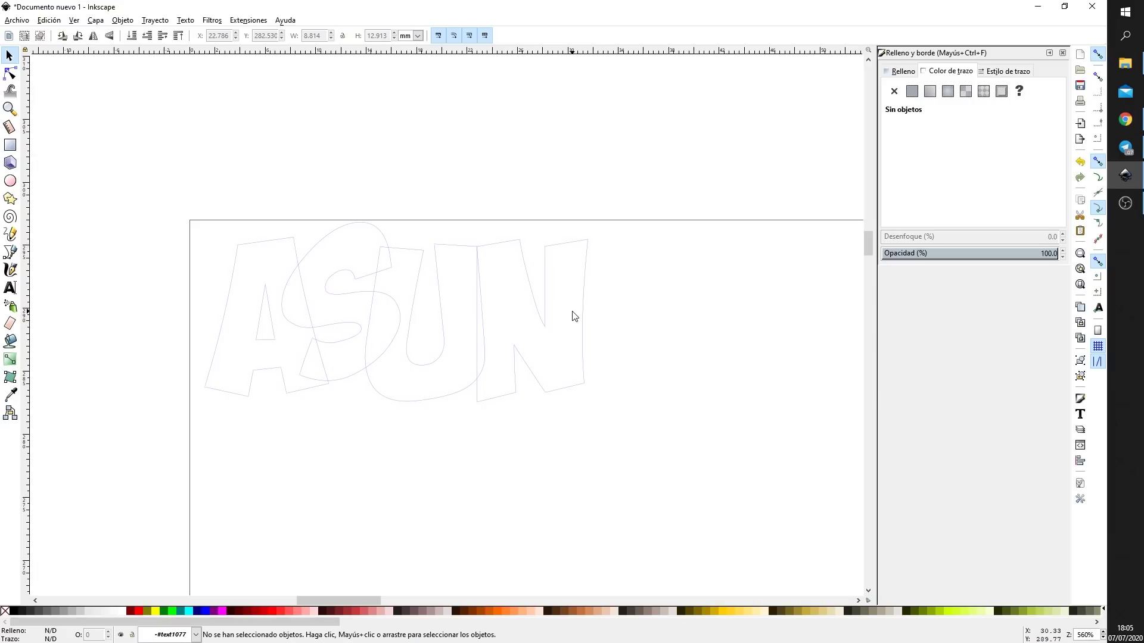
drag(679, 158, 196, 470)
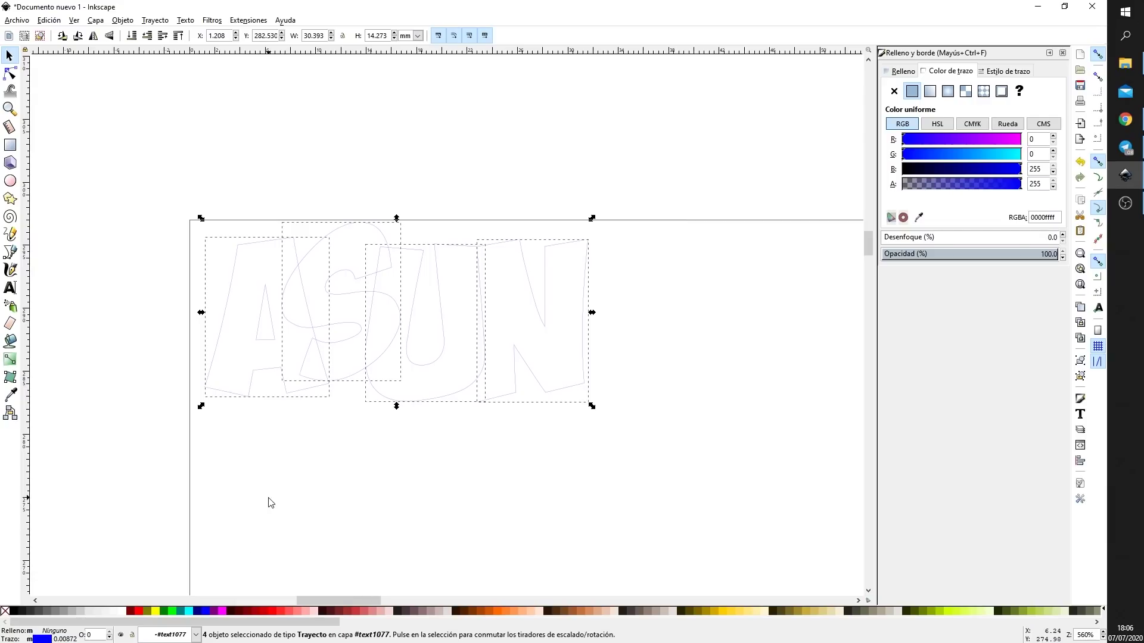
Place the copied ASUN outlines directly below the original
ctrl+scroll(268, 503, down, 1)
ctrl+scroll(268, 503, down, 1)
drag(332, 411, 268, 504)
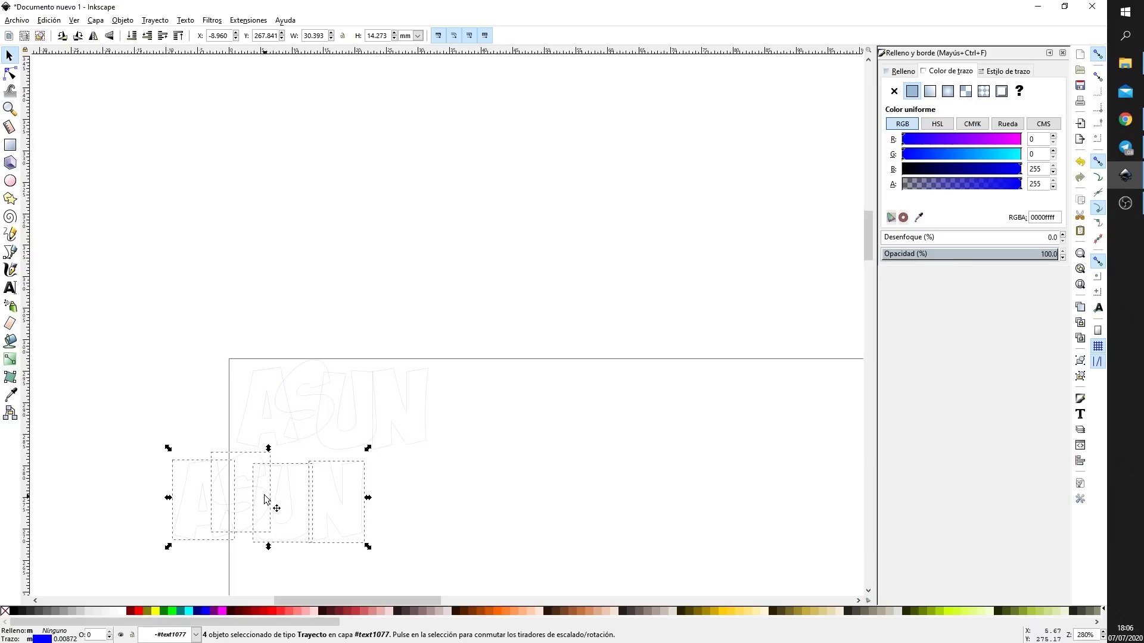
mouse_move(265, 492)
mouse_down()
mouse_move(333, 493)
mouse_move(333, 506)
mouse_up()
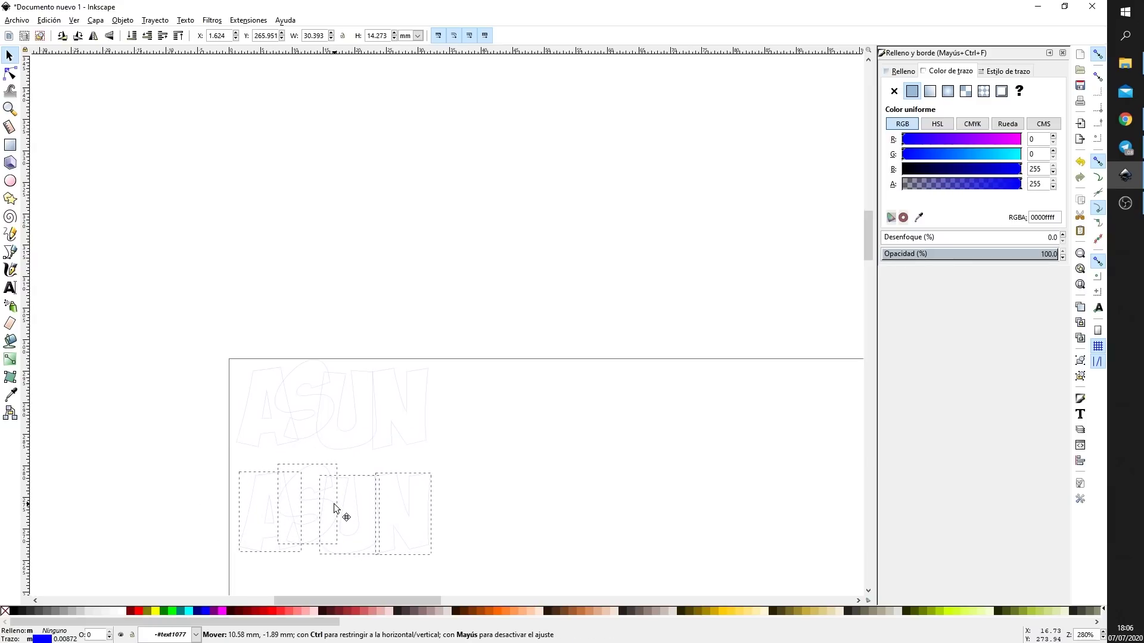
scroll(359, 526, up, 2)
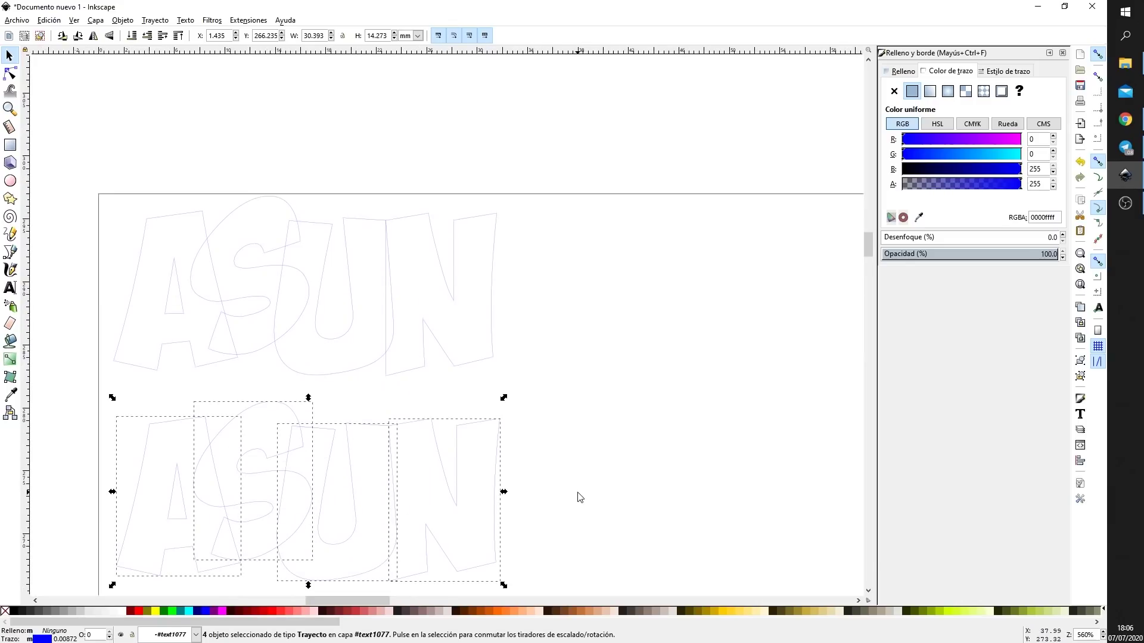
drag(583, 513, 715, 428)
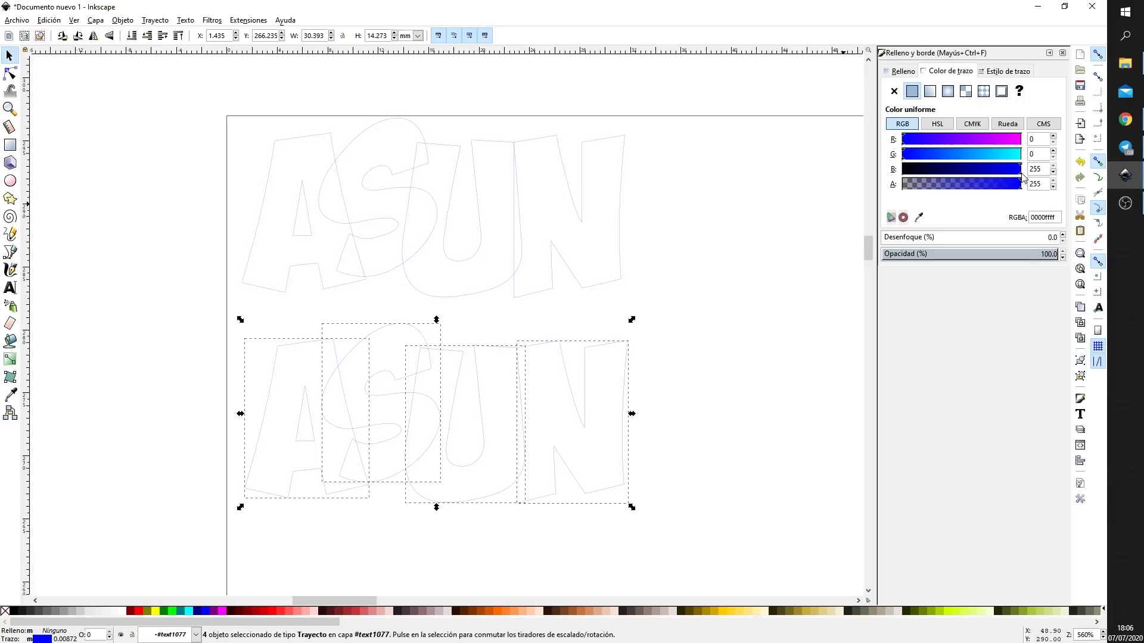
Change the copy's stroke colour from blue to red ff0000
drag(1022, 173, 887, 174)
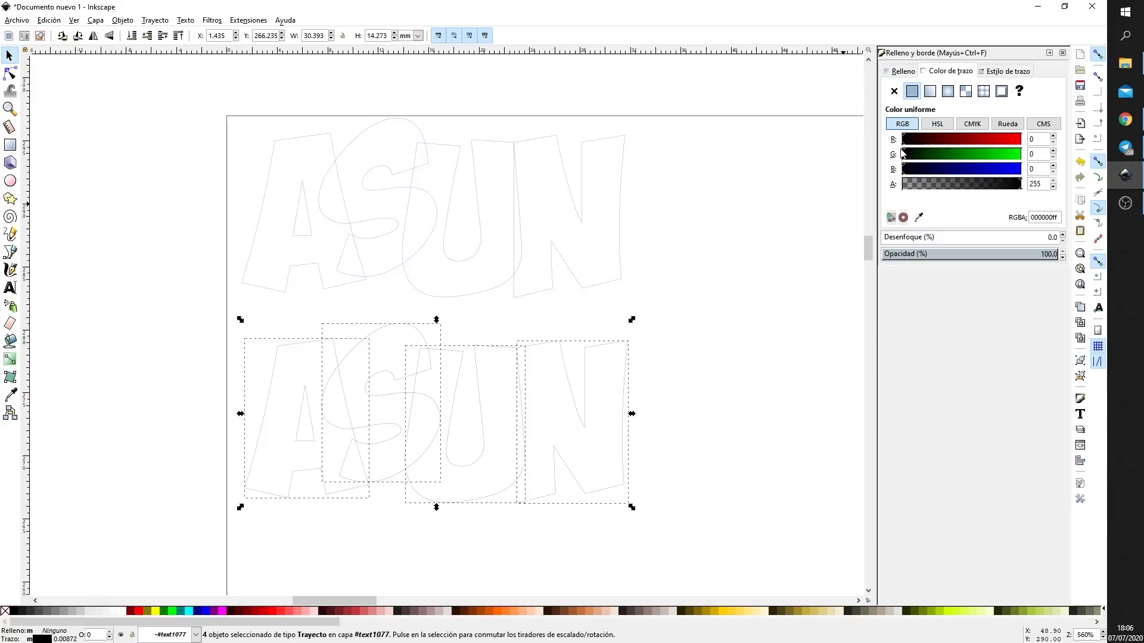
drag(905, 146, 1023, 141)
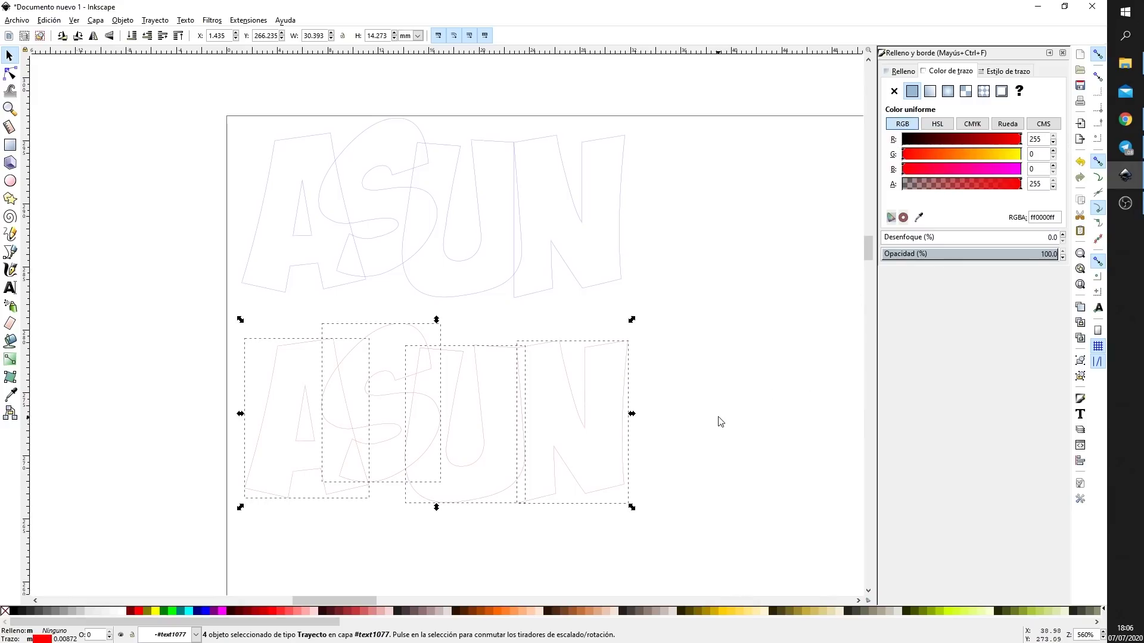
click(685, 425)
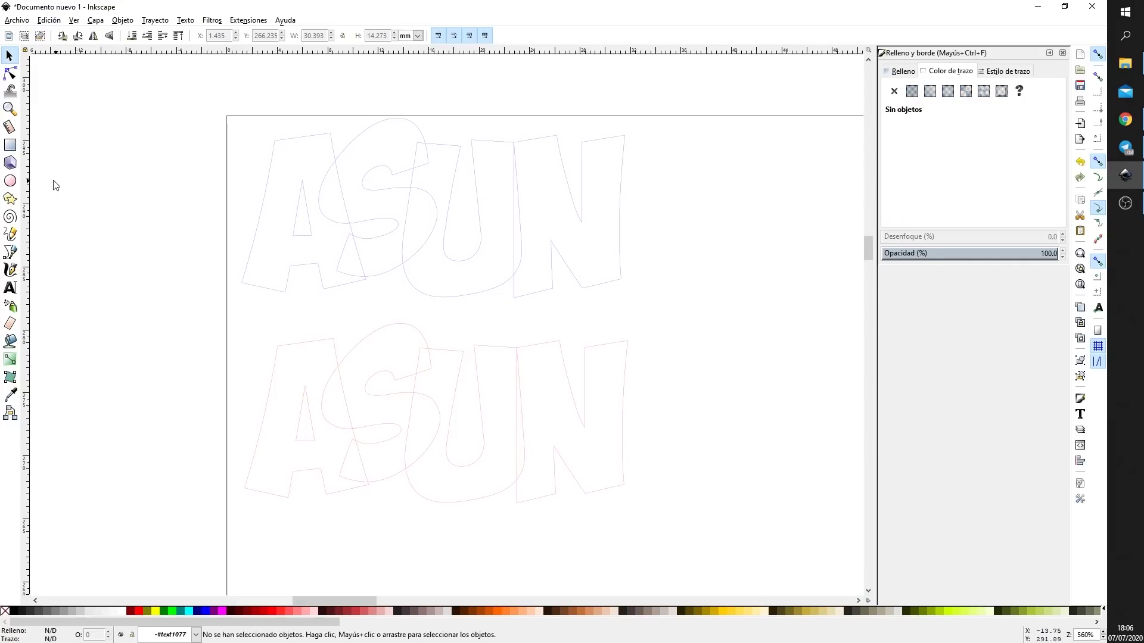
Draw a small circle beside the lower A
click(10, 180)
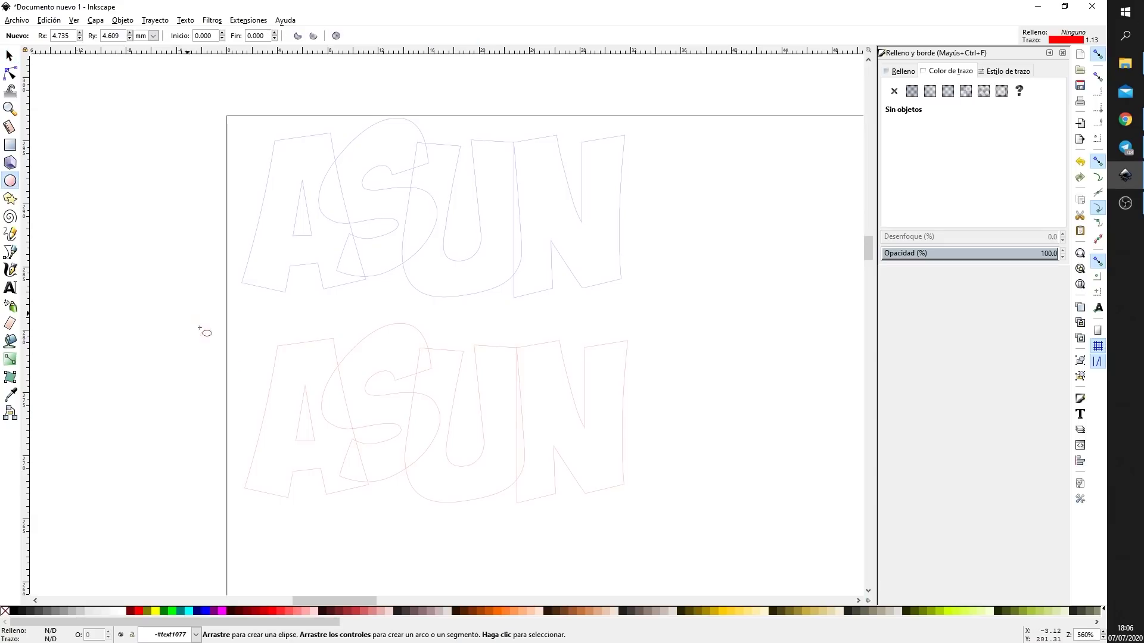
drag(251, 401, 275, 425)
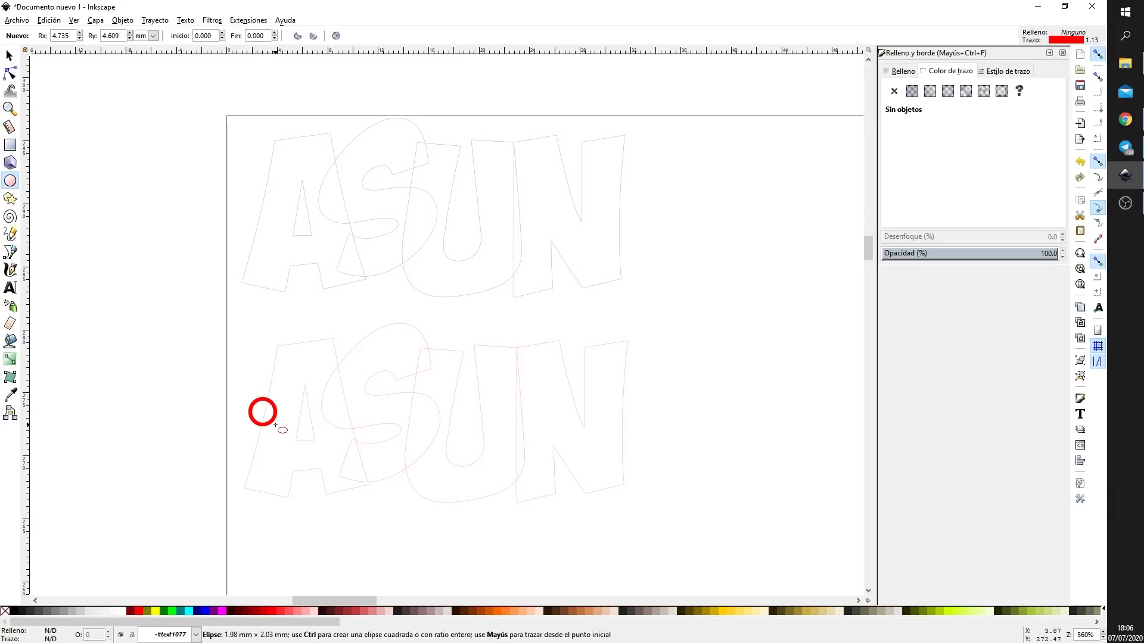
drag(275, 425, 277, 428)
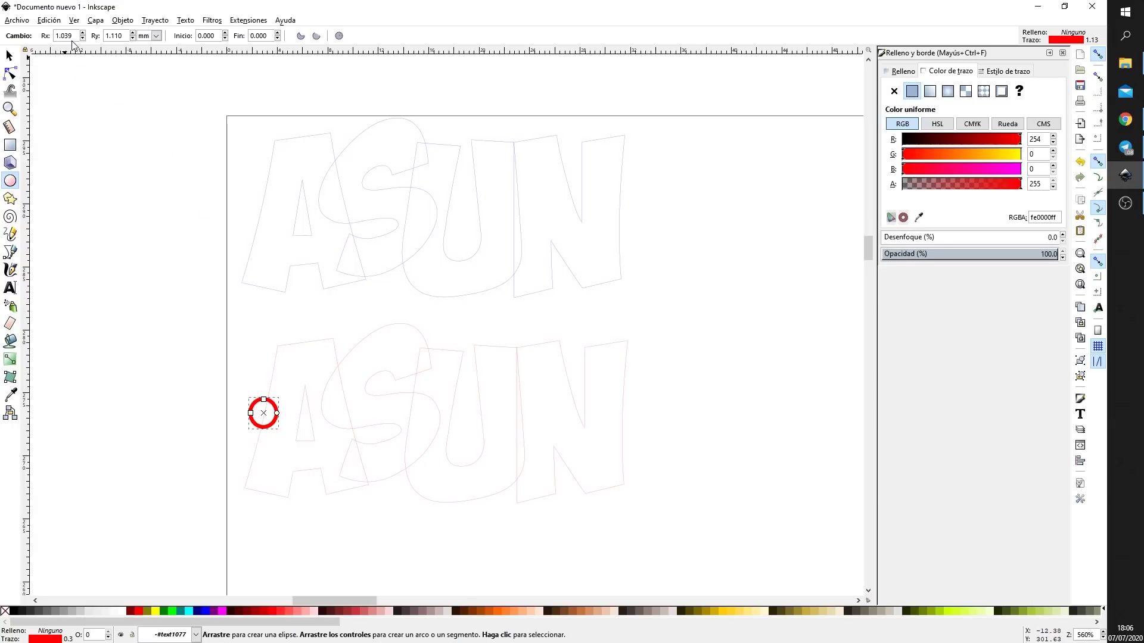
drag(75, 38, 48, 39)
Move the circle onto the left edge of the lower A
click(9, 56)
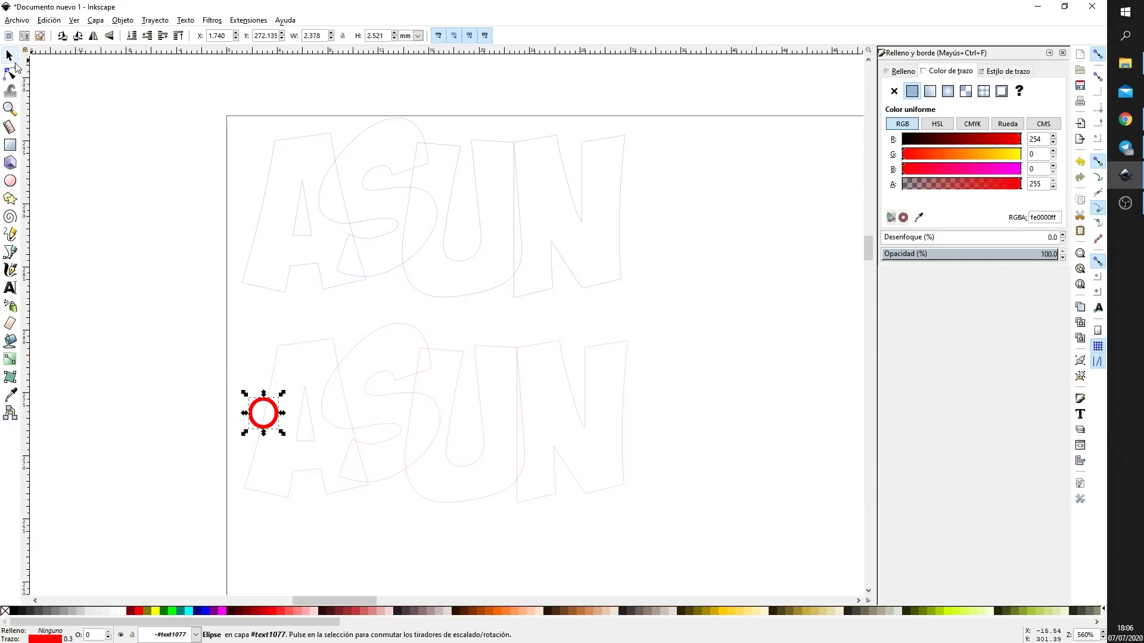
ctrl+scroll(275, 496, up, 3)
drag(280, 279, 256, 271)
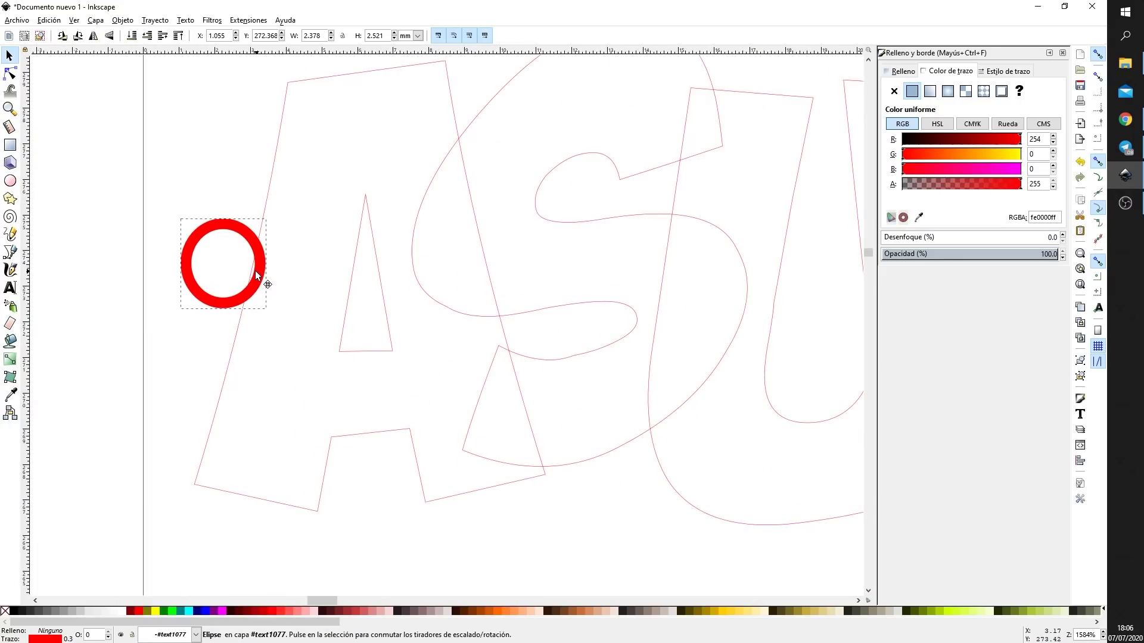
ctrl+scroll(305, 324, down, 3)
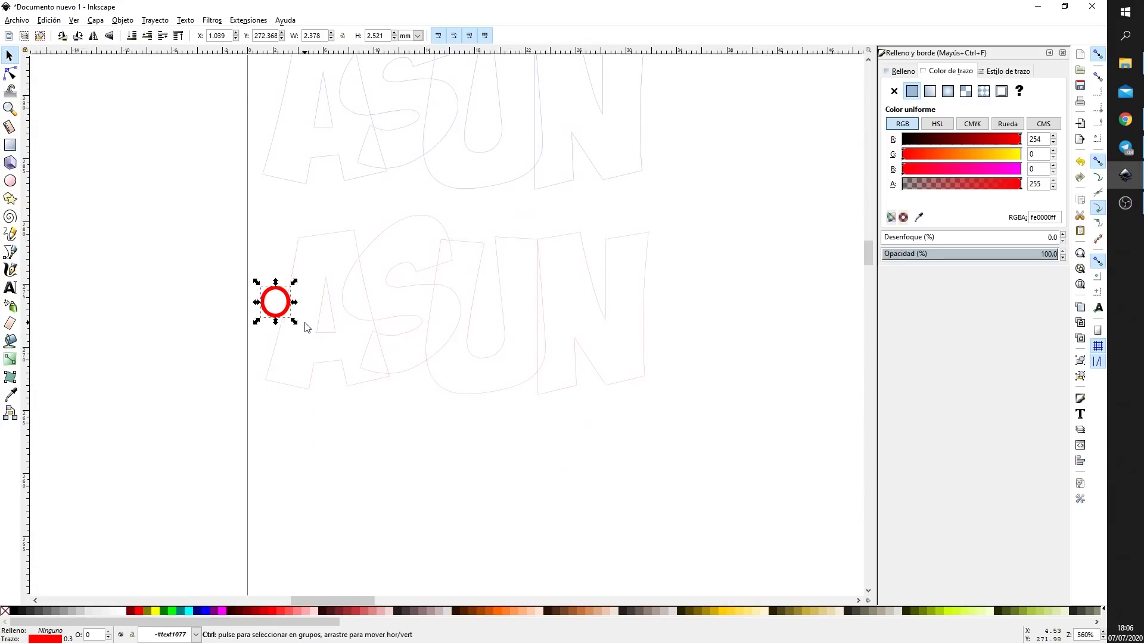
ctrl+scroll(315, 331, down, 2)
click(537, 398)
Rubber-band select the lower ASUN letters together with the circle
ctrl+scroll(394, 368, up, 1)
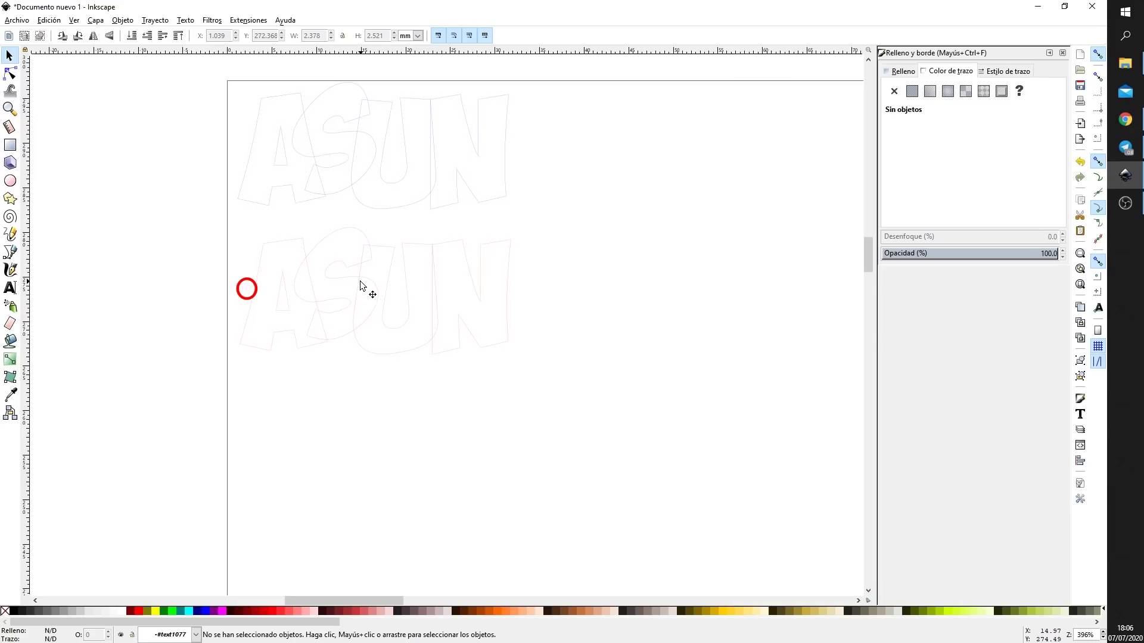
key(ctrl)
ctrl+scroll(309, 306, up, 1)
ctrl+scroll(308, 305, up, 1)
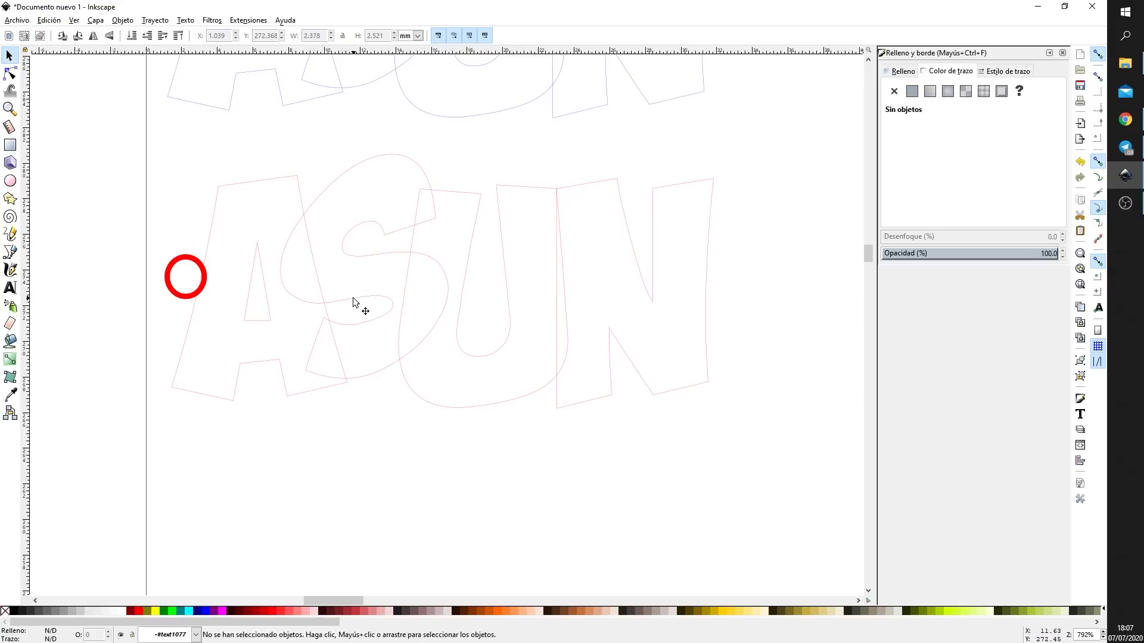
drag(774, 144, 132, 444)
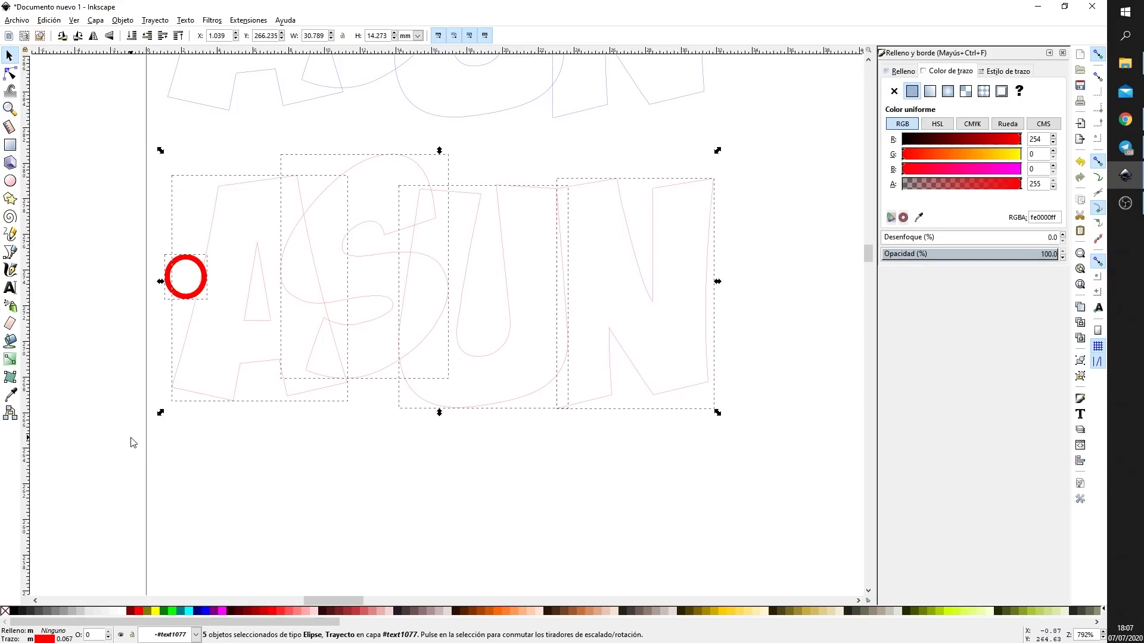
Union the red ASUN letters and circle into a single 69-node path
click(156, 21)
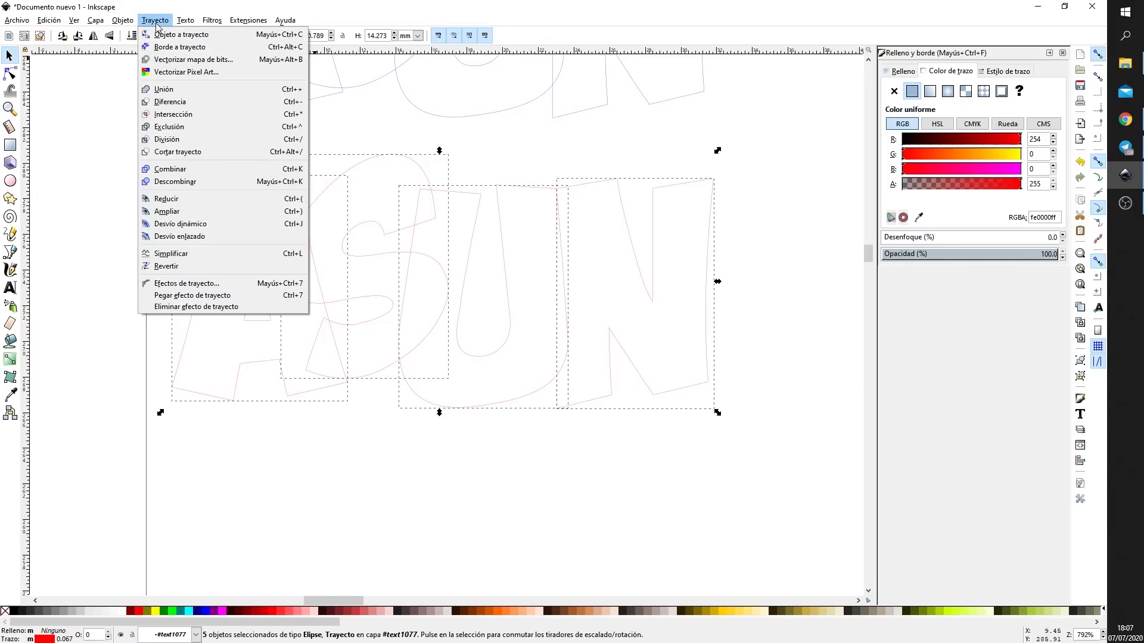
click(159, 91)
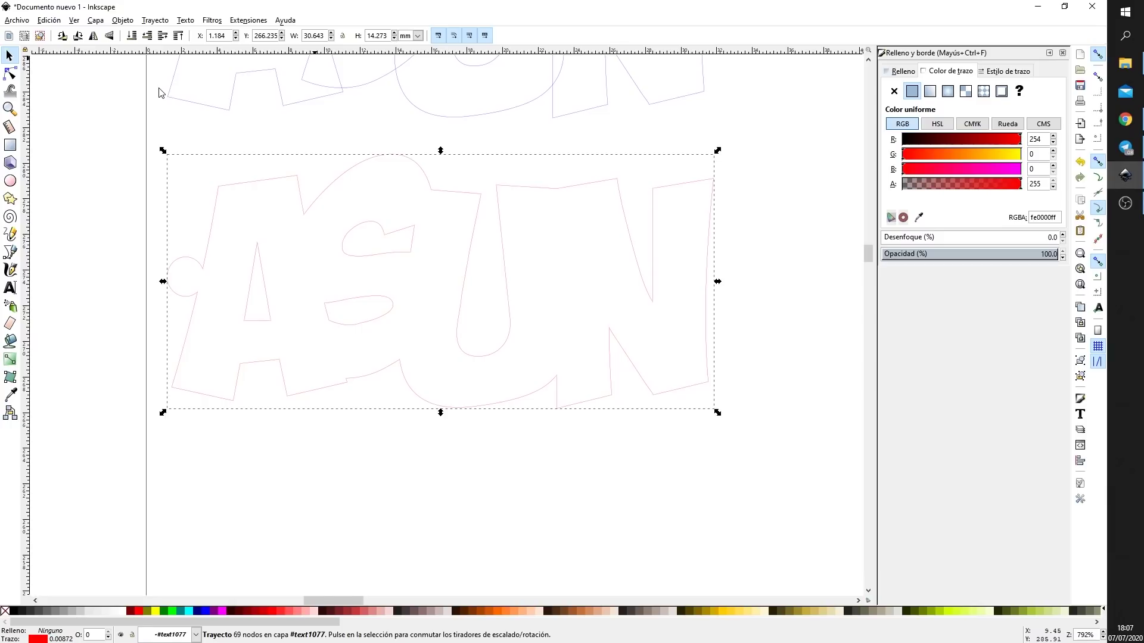
scroll(498, 374, up, 3)
scroll(493, 366, up, 1)
scroll(491, 361, down, 2)
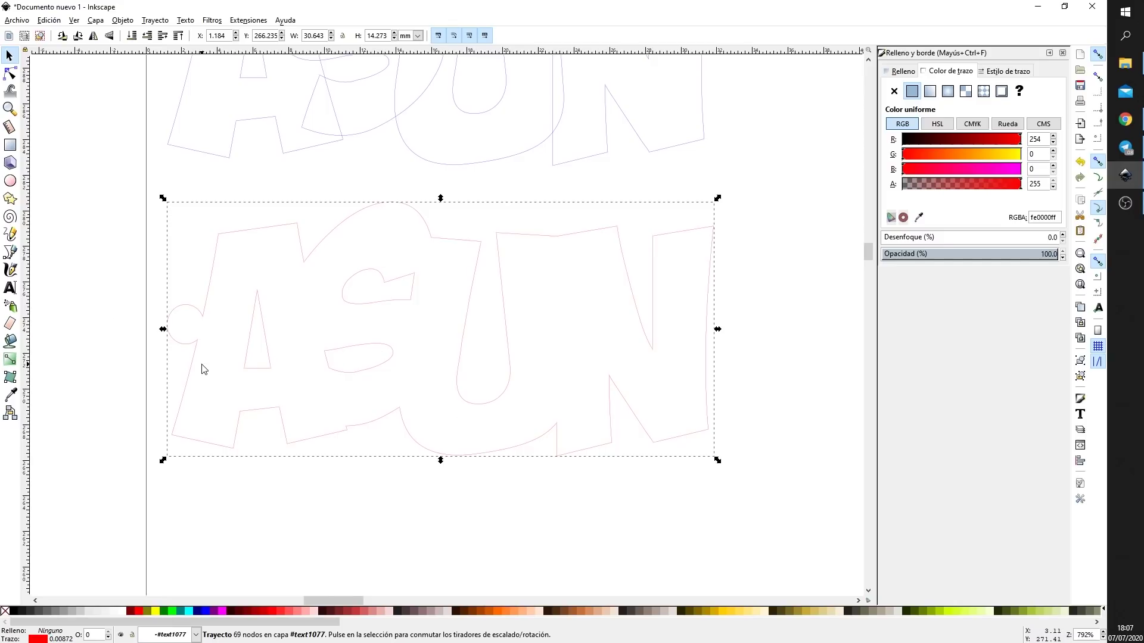
scroll(215, 356, up, 1)
scroll(205, 340, up, 1)
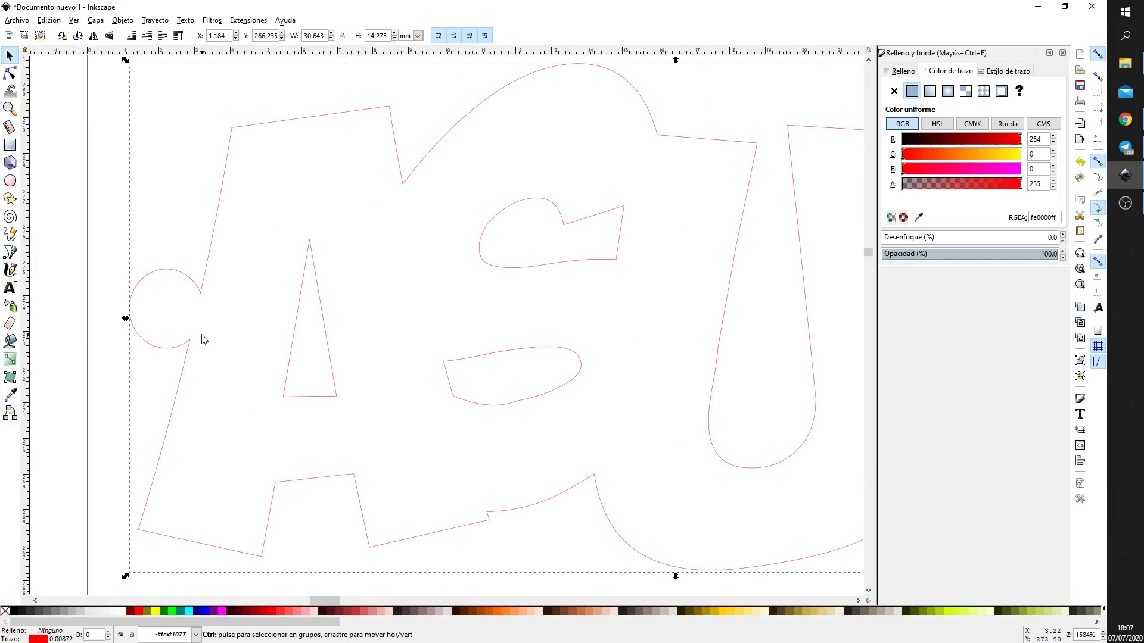
Draw an ellipse inside the round tab
click(12, 182)
drag(159, 299, 191, 338)
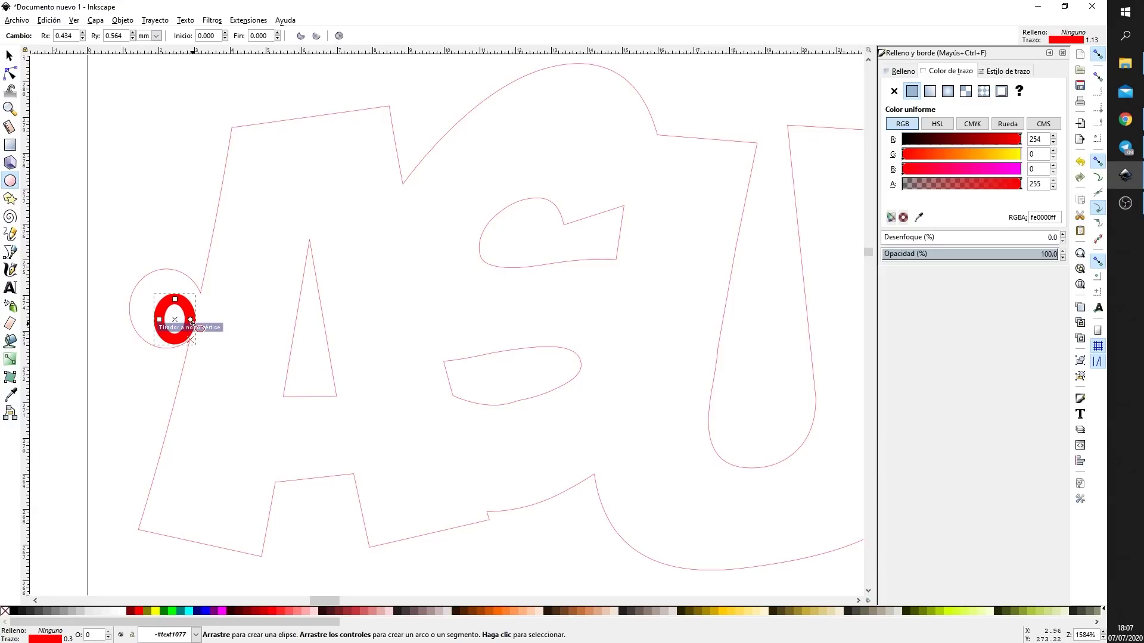
scroll(180, 342, up, 3)
scroll(176, 340, down, 2)
scroll(172, 339, up, 1)
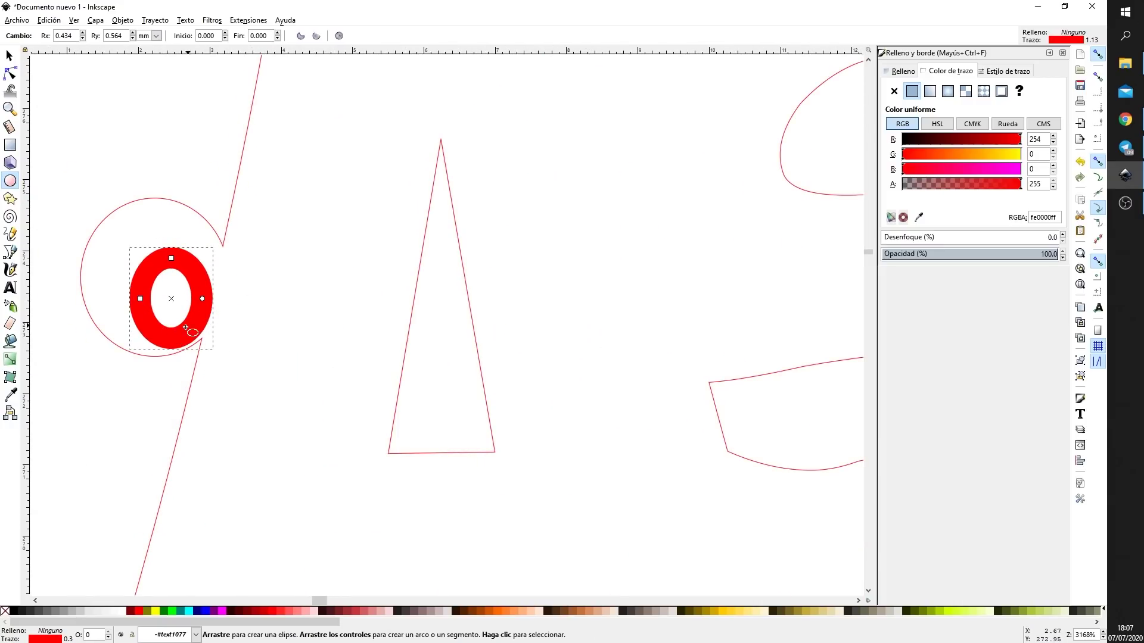
Make the ellipse a round ring centred in the tab, then select it with the ASUN outline
click(9, 56)
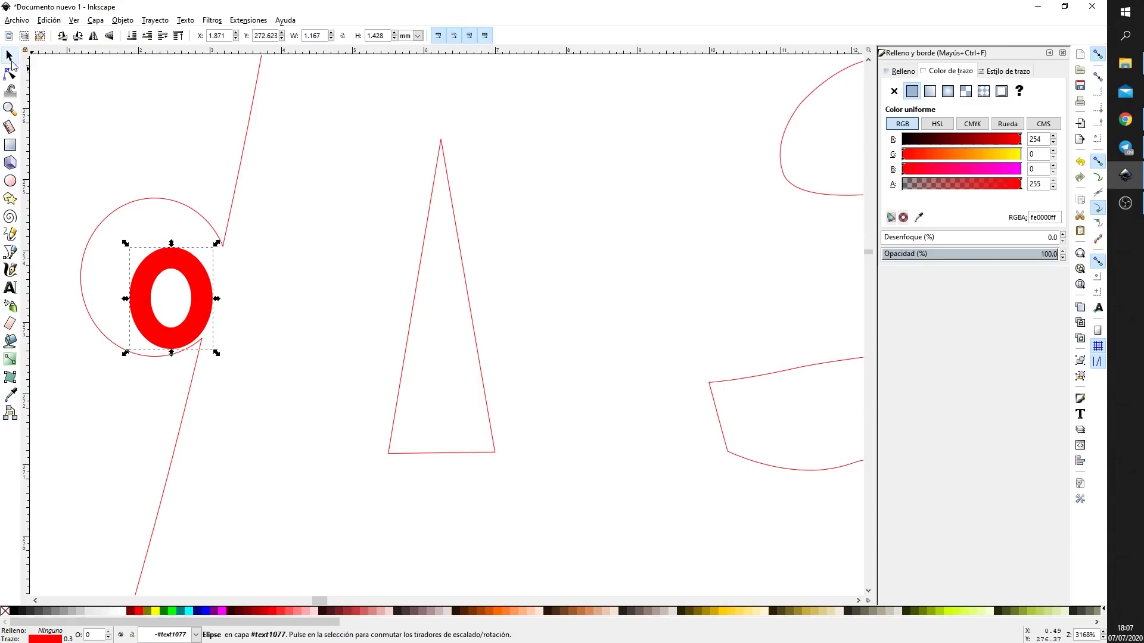
drag(171, 356, 179, 329)
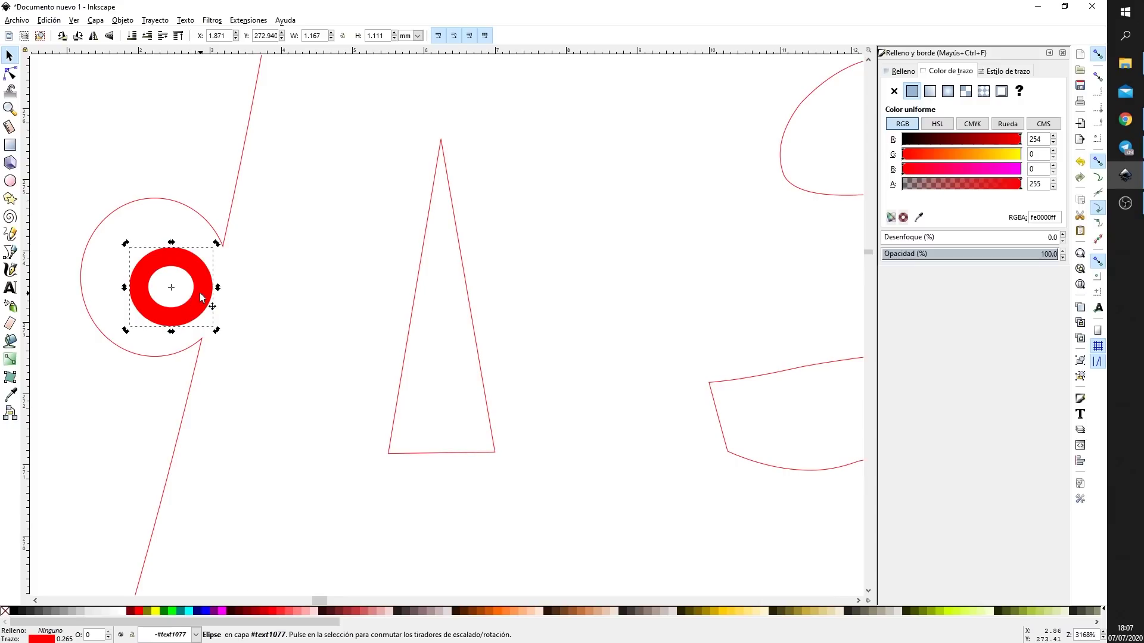
drag(189, 286, 176, 274)
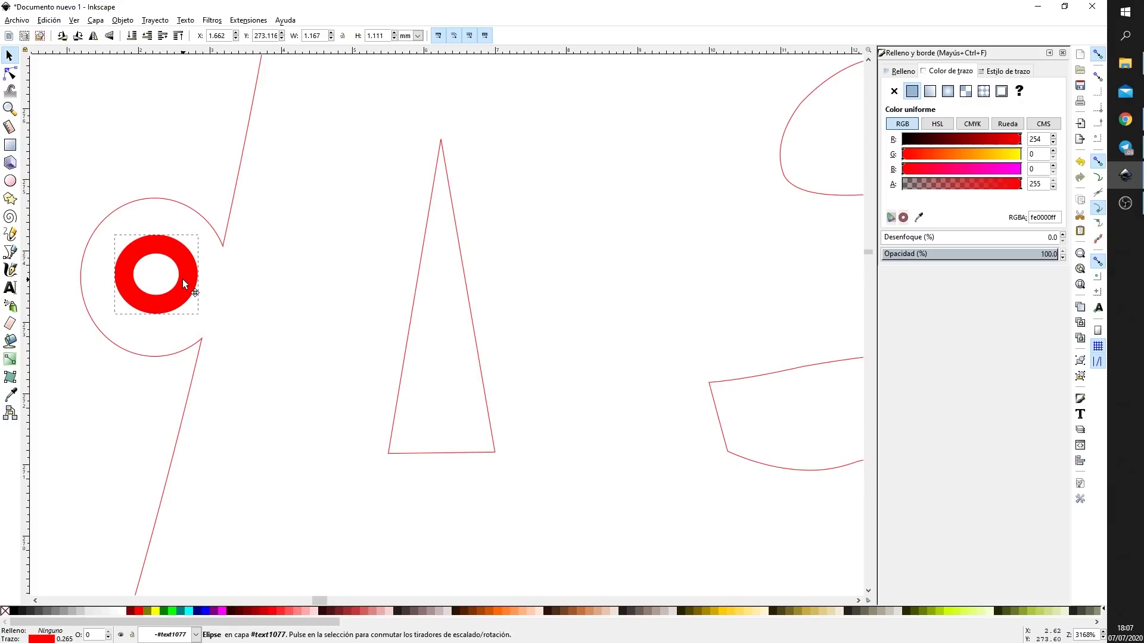
drag(182, 277, 185, 284)
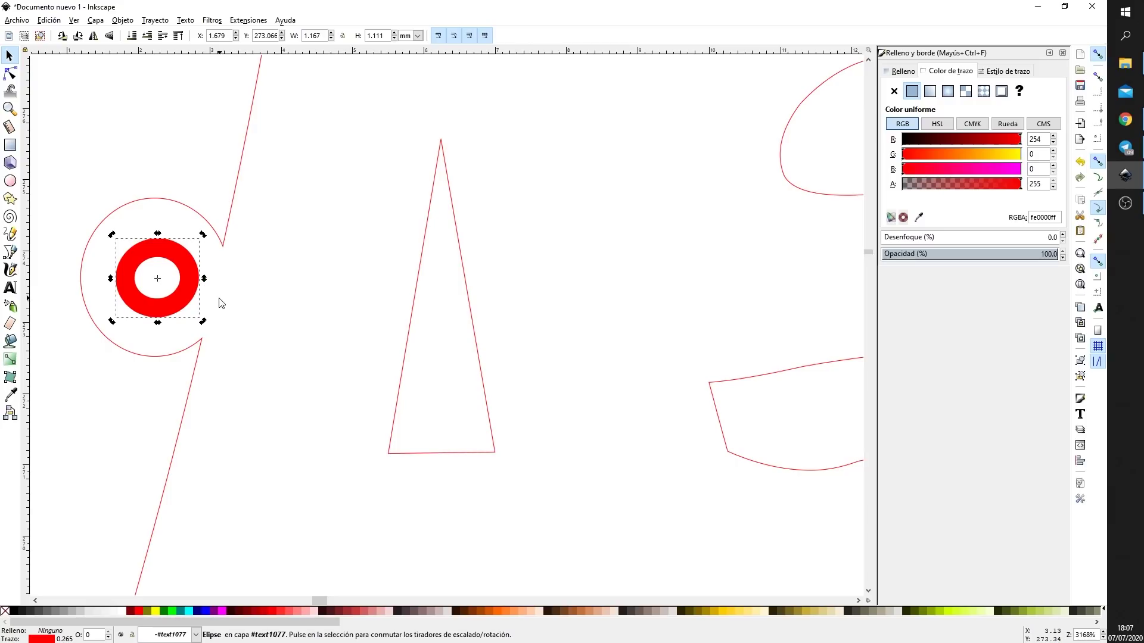
ctrl+scroll(260, 324, down, 4)
ctrl+scroll(259, 324, down, 1)
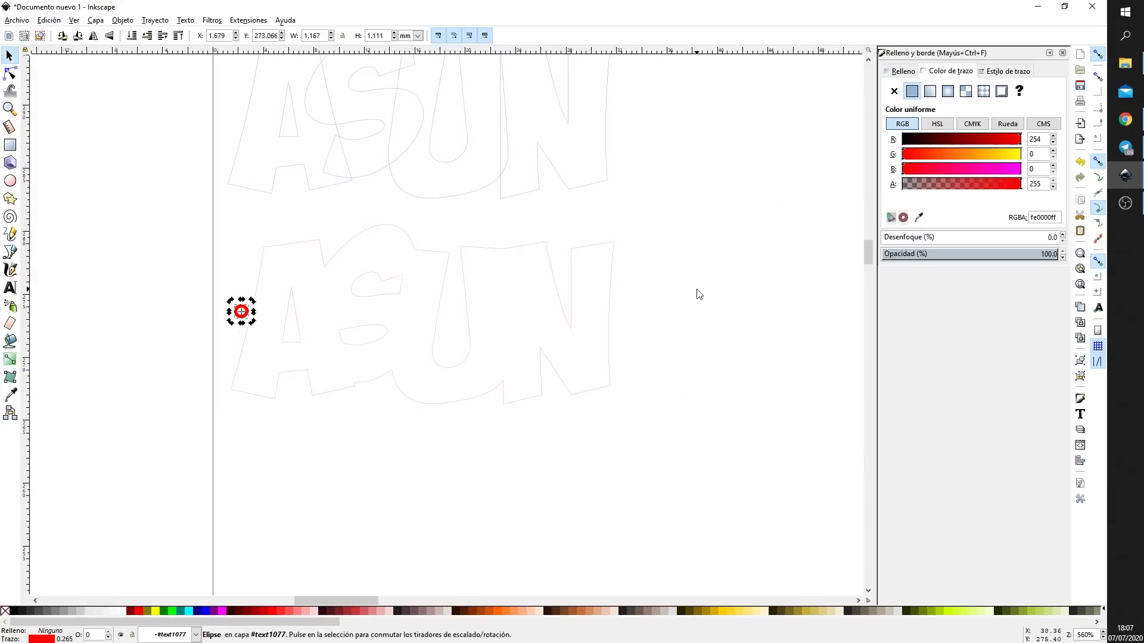
click(656, 287)
drag(667, 212, 201, 452)
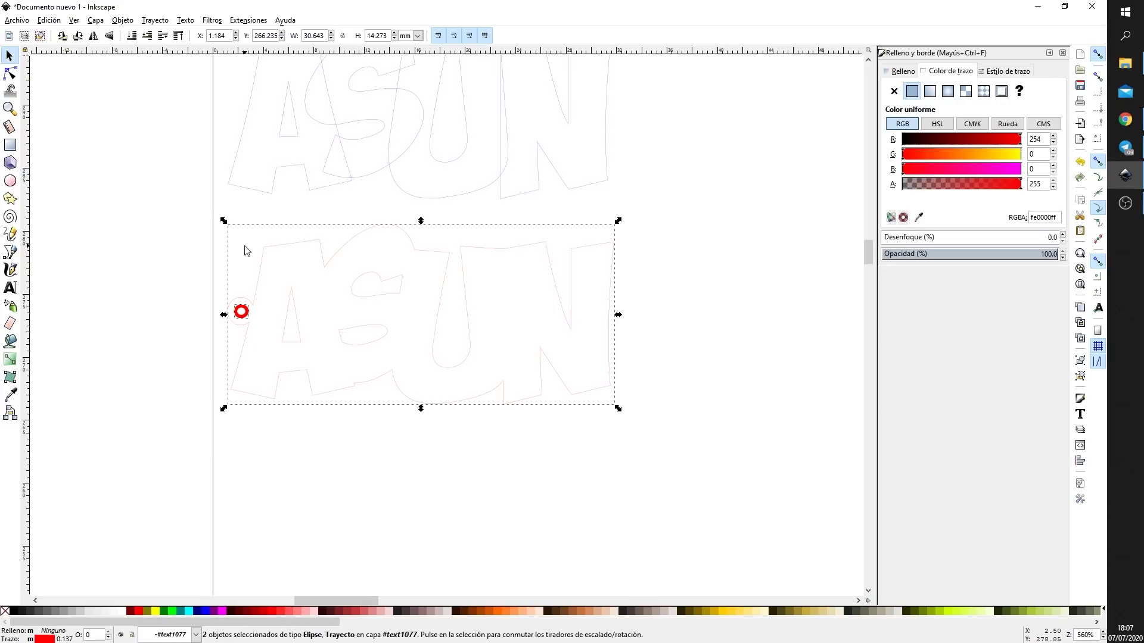
Group the ring with the lower ASUN outline and nudge the group slightly upward
click(118, 22)
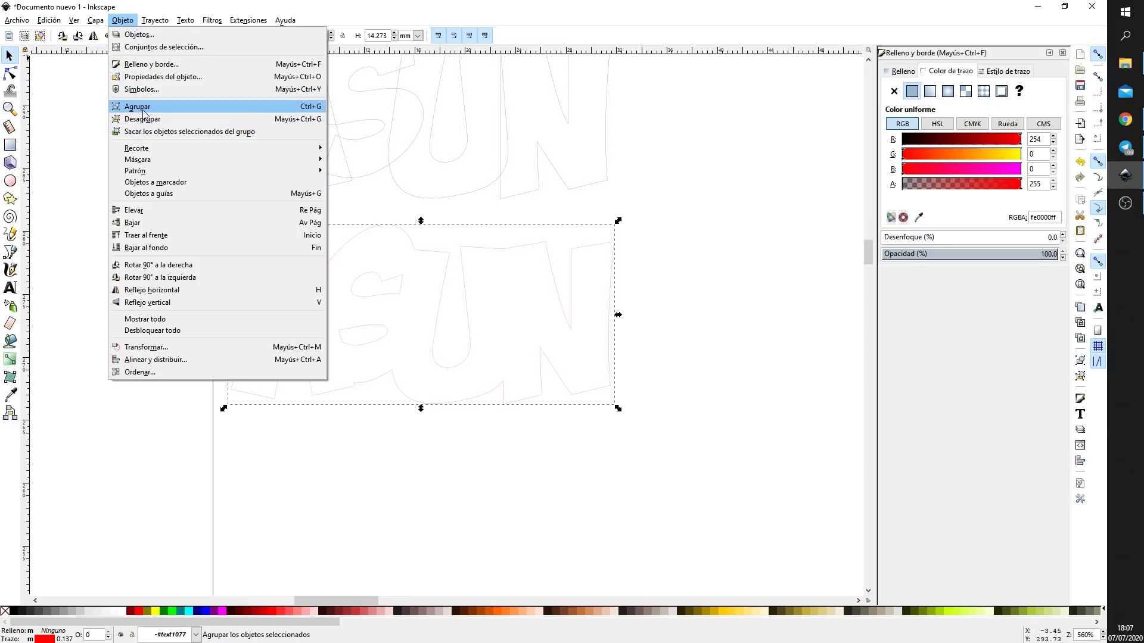
click(143, 108)
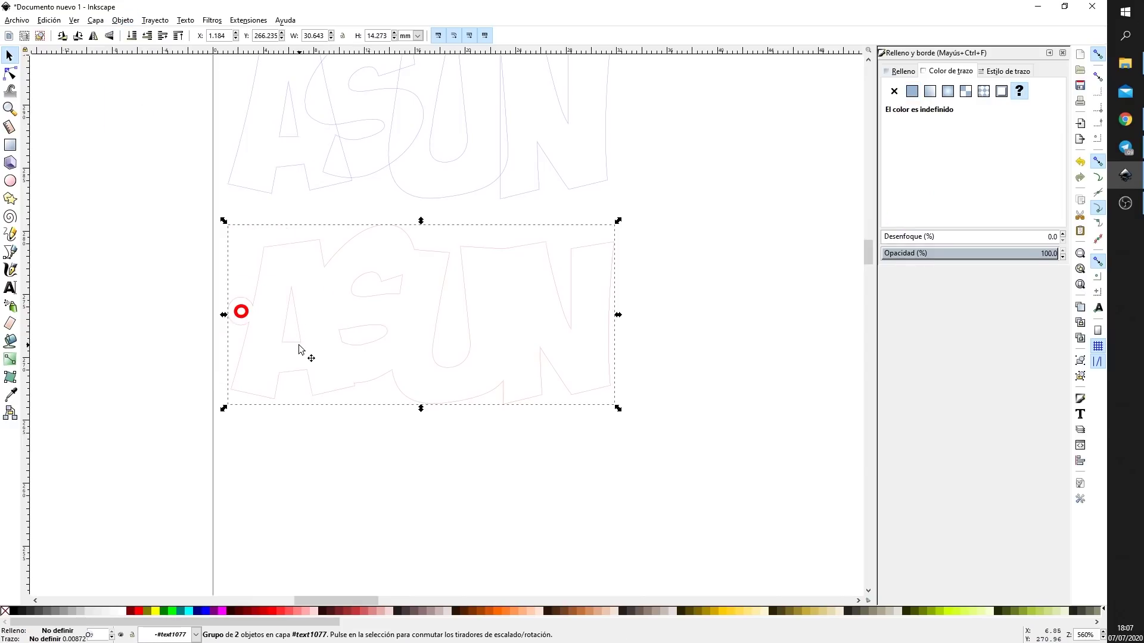
drag(299, 347, 293, 329)
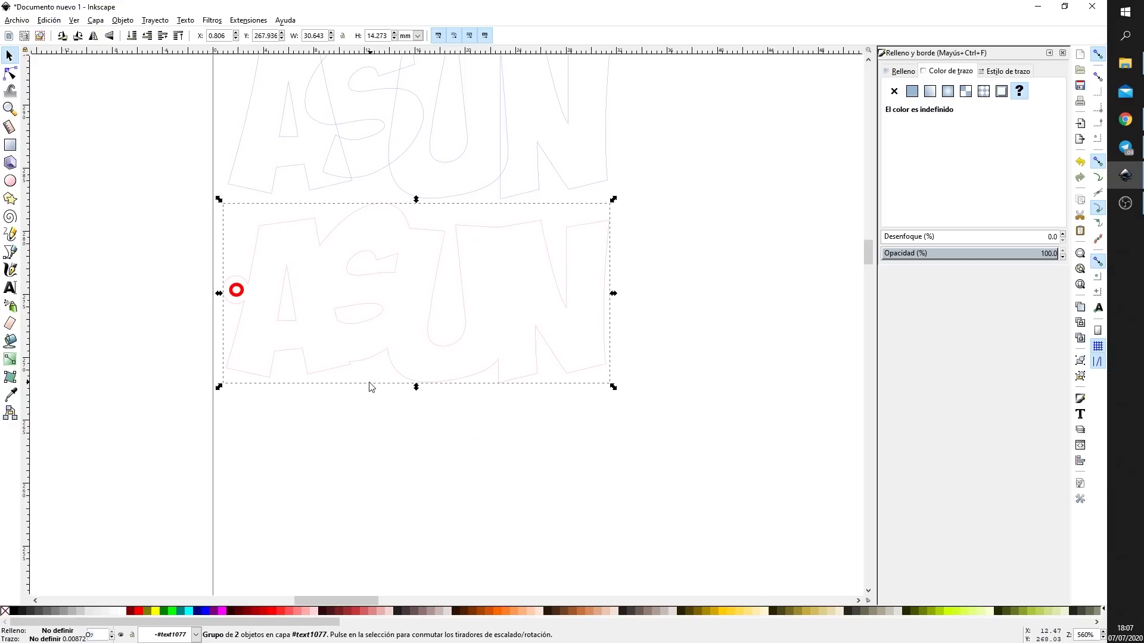
scroll(381, 390, up, 2)
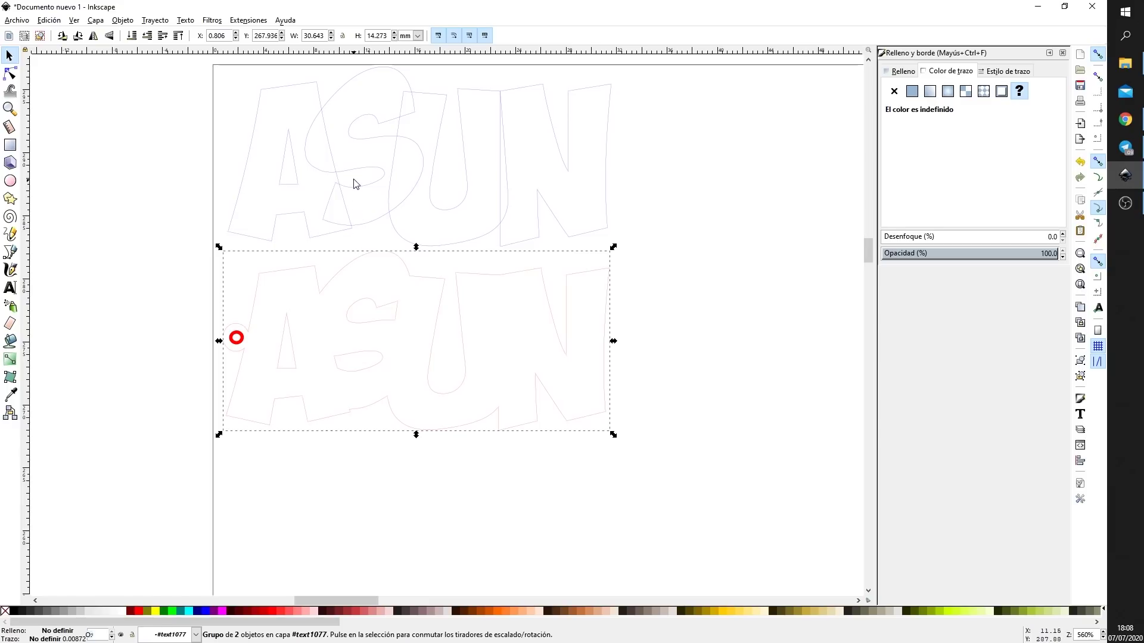
drag(356, 179, 356, 196)
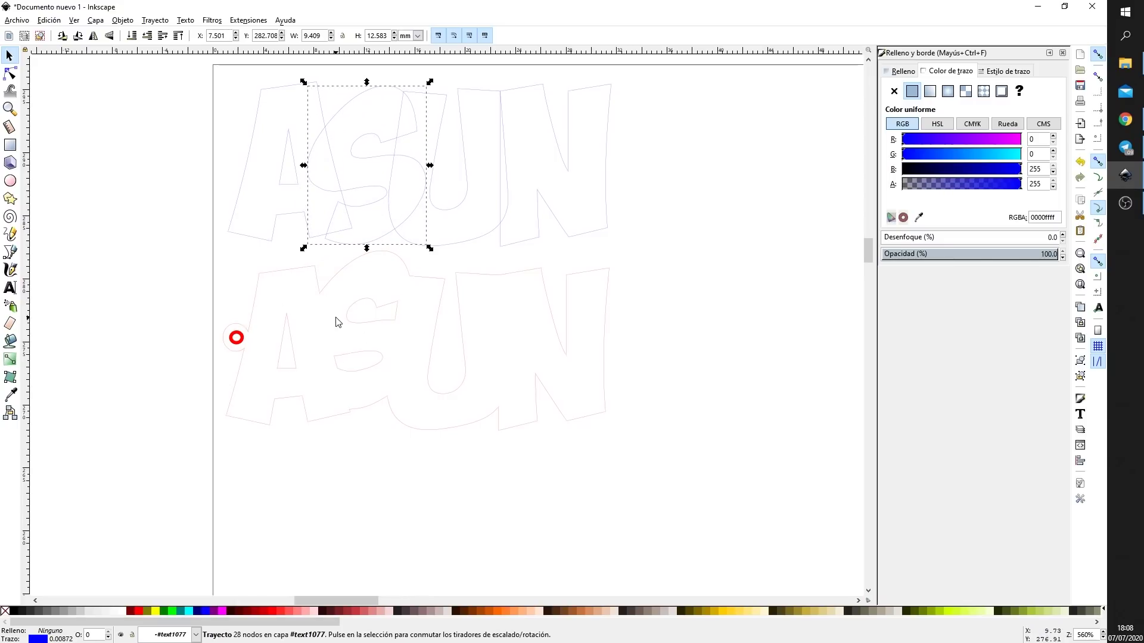
Try moving the blue A down, undo it, and snap the blue S onto the lower S
drag(244, 178, 251, 329)
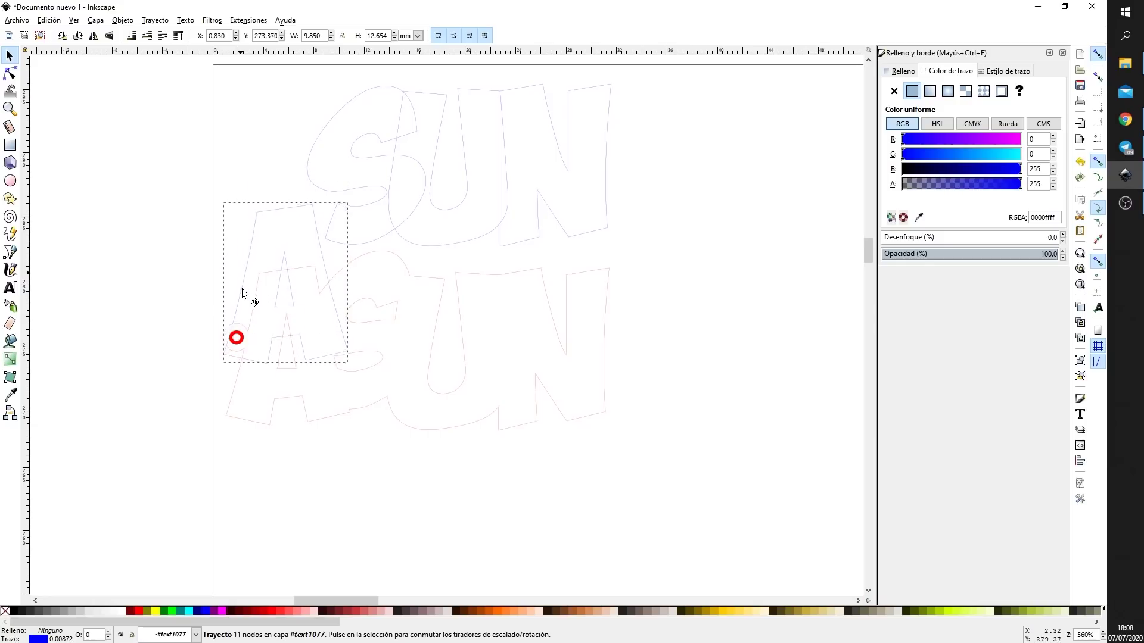
drag(251, 329, 247, 353)
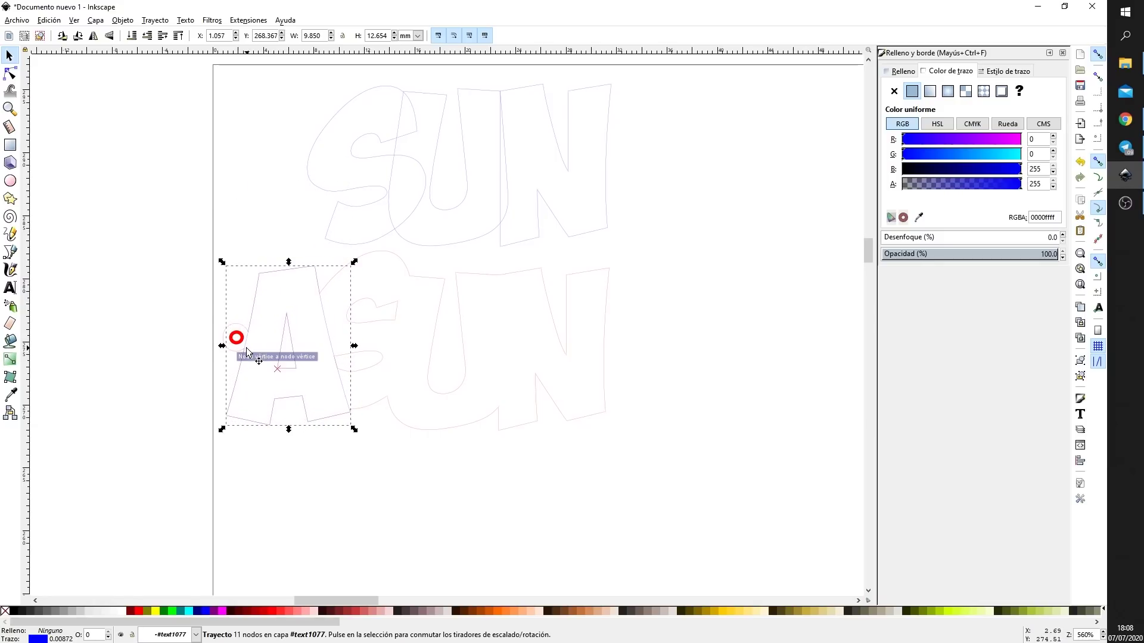
key(Escape)
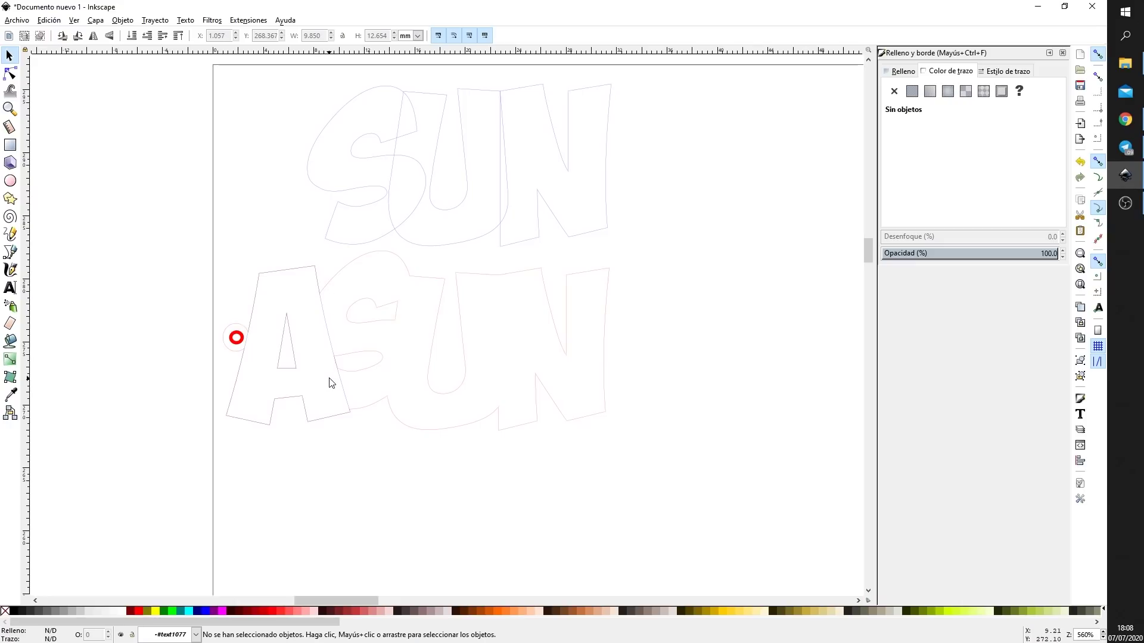
key(ctrl+z)
drag(376, 189, 370, 354)
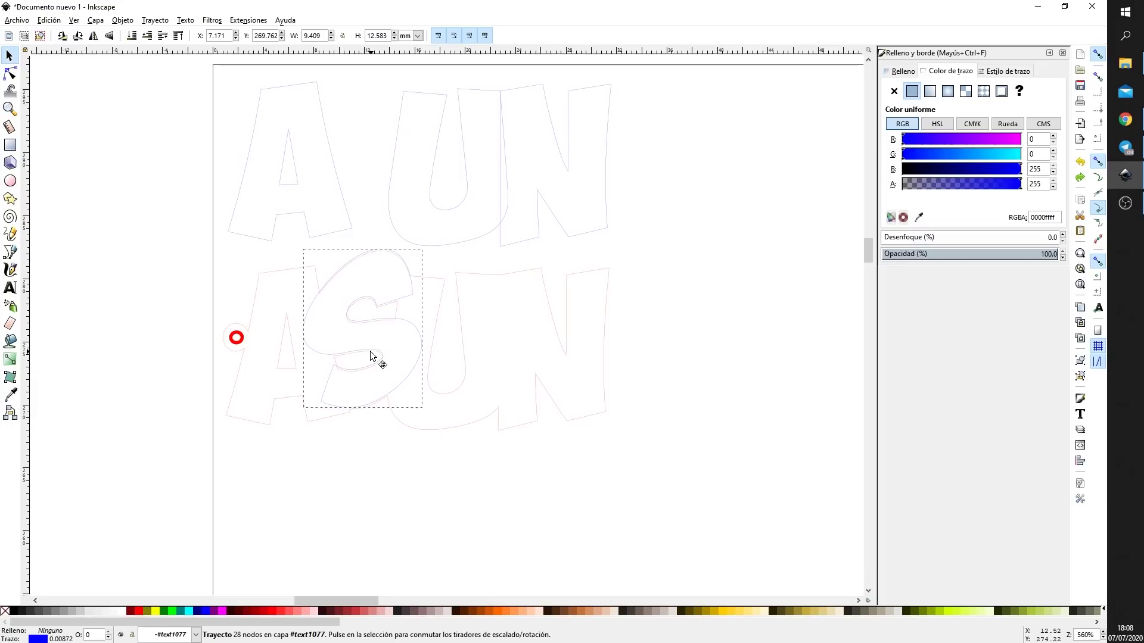
drag(370, 354, 371, 357)
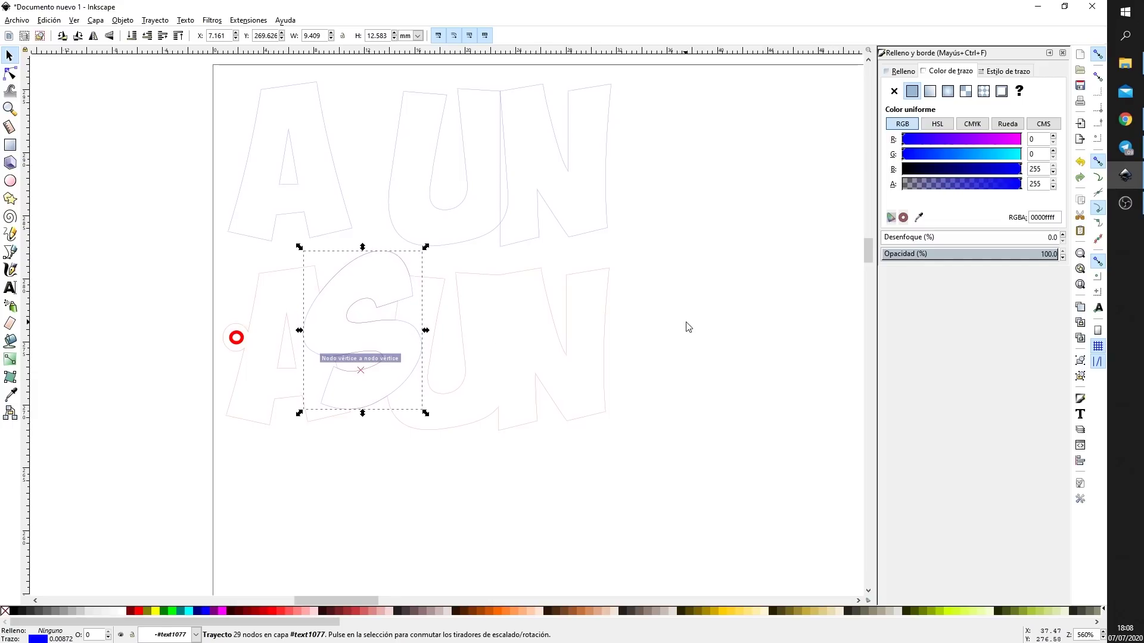
click(681, 348)
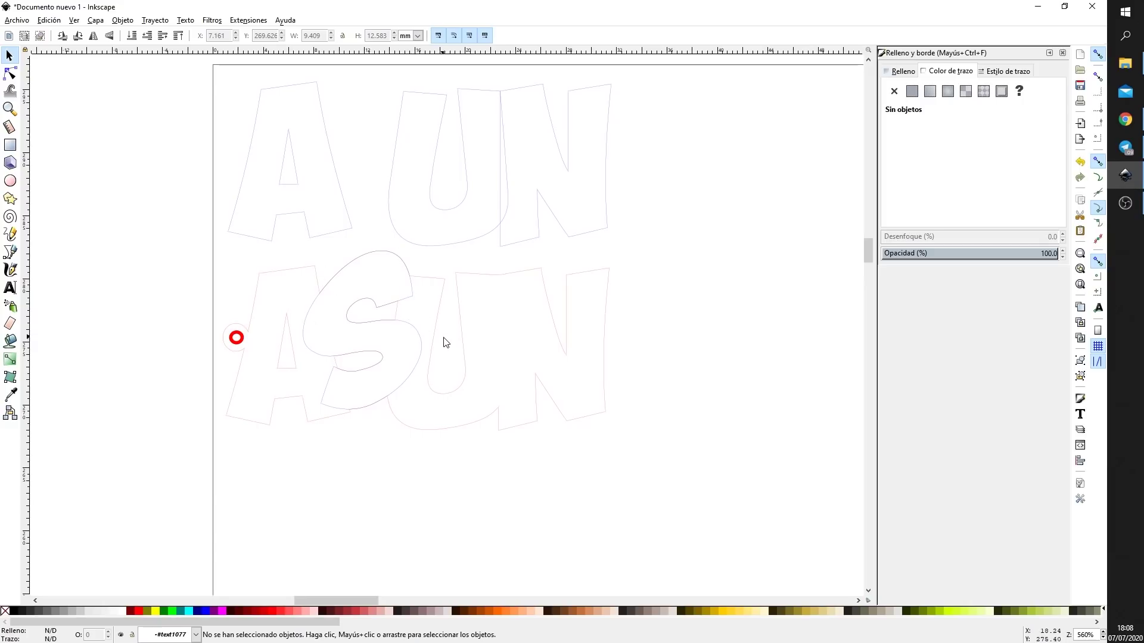
Undo a trial U move and drop the blue N onto the lower N
drag(442, 243, 440, 437)
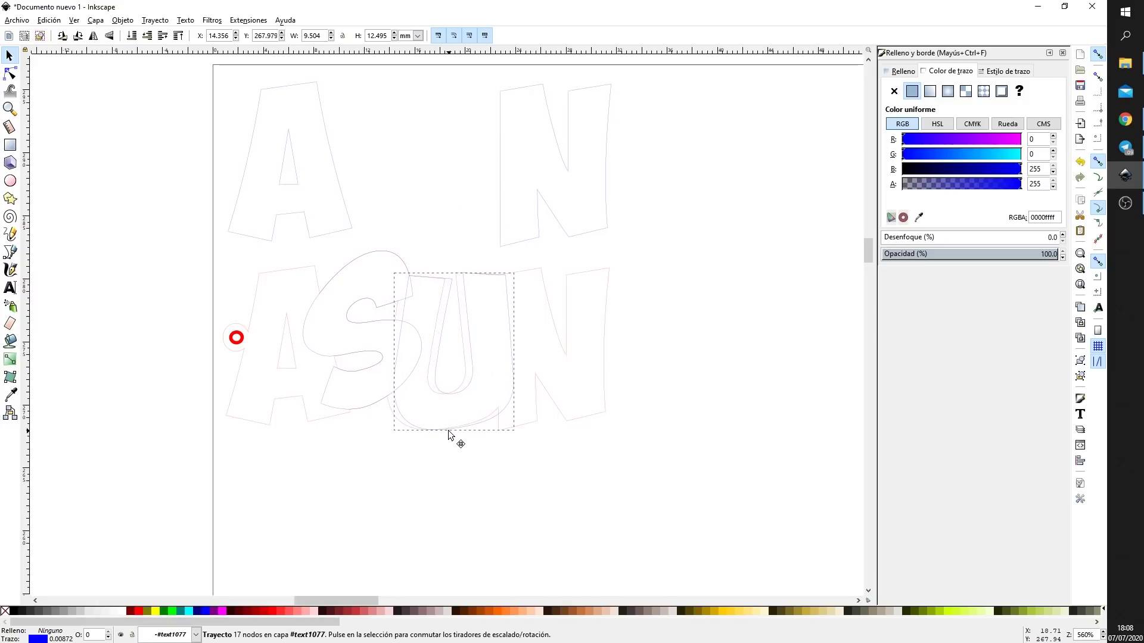
drag(441, 437, 448, 434)
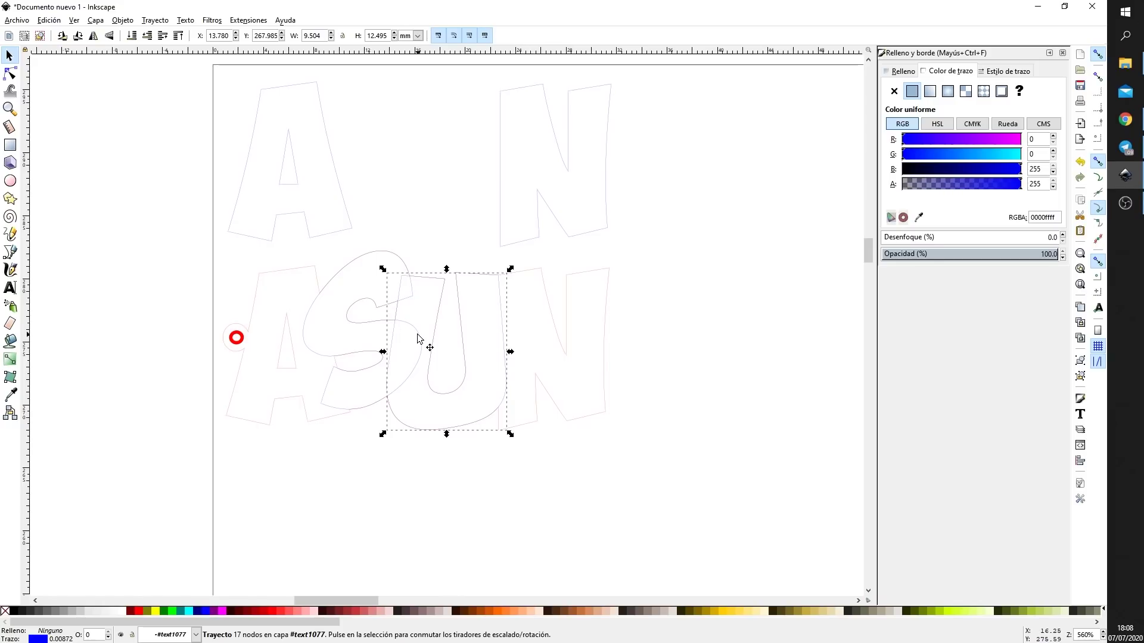
key(ctrl+z)
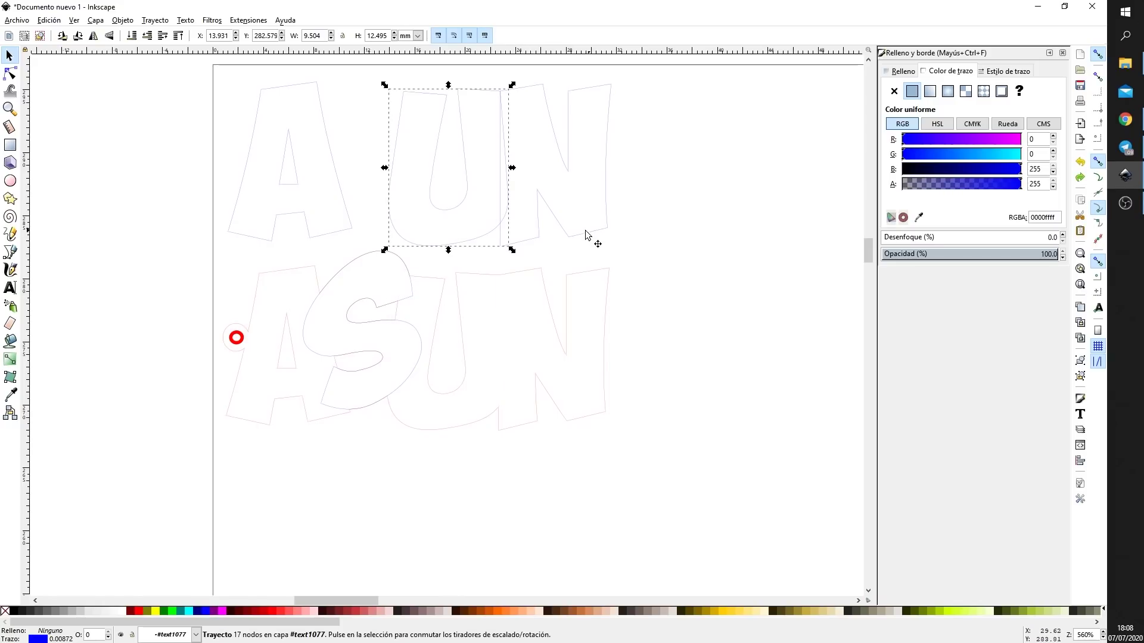
drag(616, 181, 609, 358)
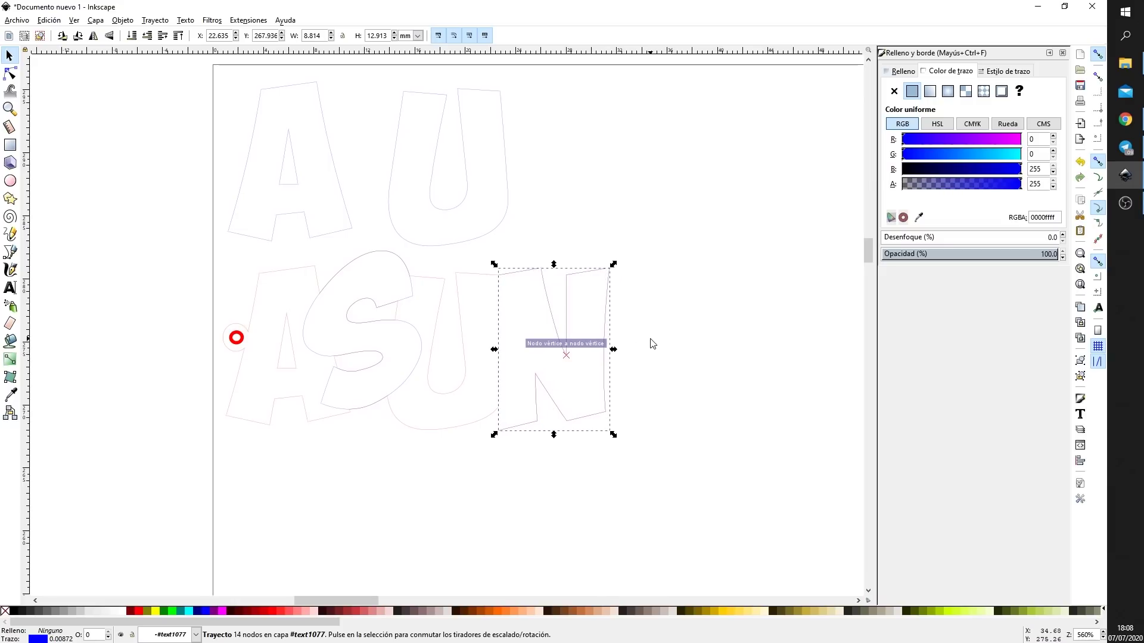
click(579, 198)
Delete the leftover top-row U and A, then select the three outline pieces
mouse_move(459, 179)
mouse_down()
mouse_move(342, 178)
mouse_move(216, 238)
mouse_up()
key(Delete)
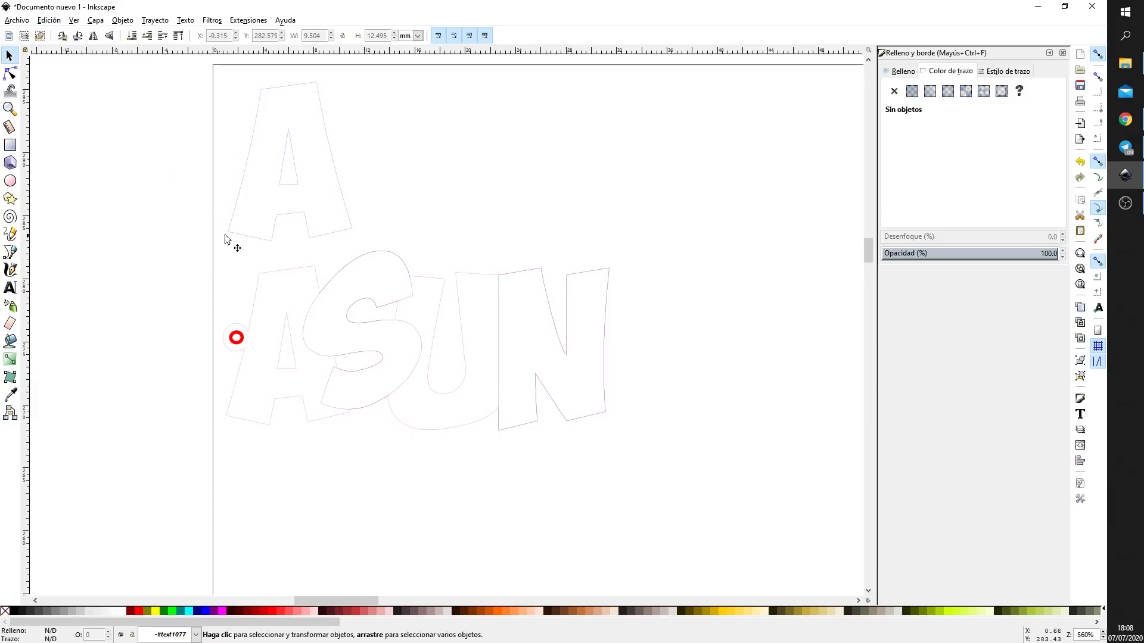
click(345, 187)
key(Delete)
ctrl+scroll(420, 456, up, 2)
ctrl+scroll(338, 374, up, 1)
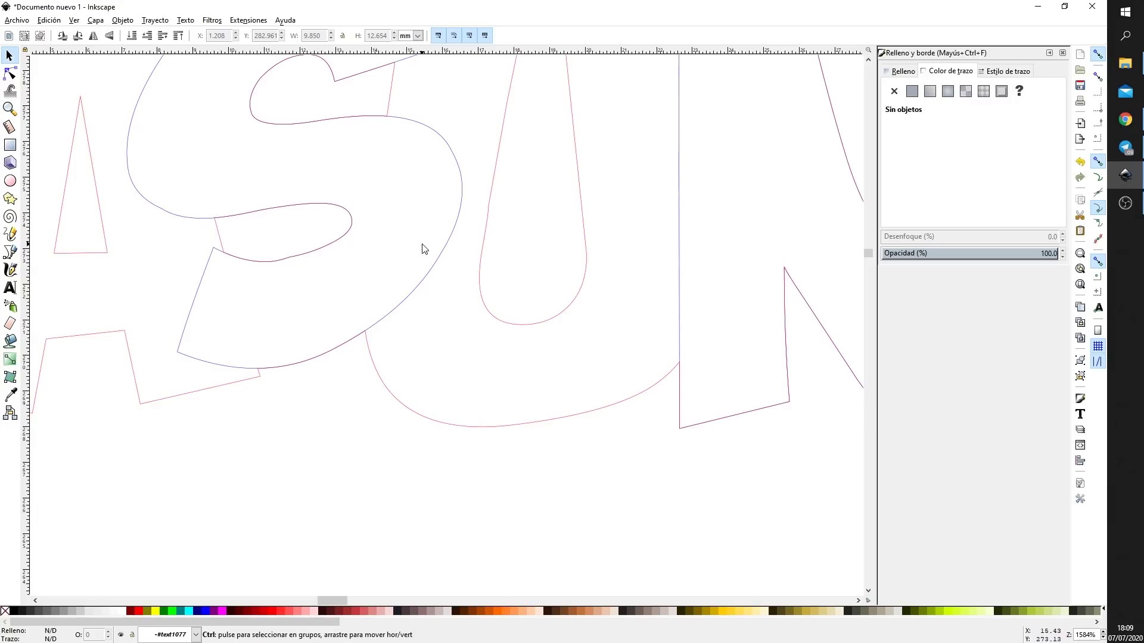
ctrl+scroll(421, 247, down, 3)
ctrl+scroll(423, 249, down, 1)
drag(600, 124, 262, 344)
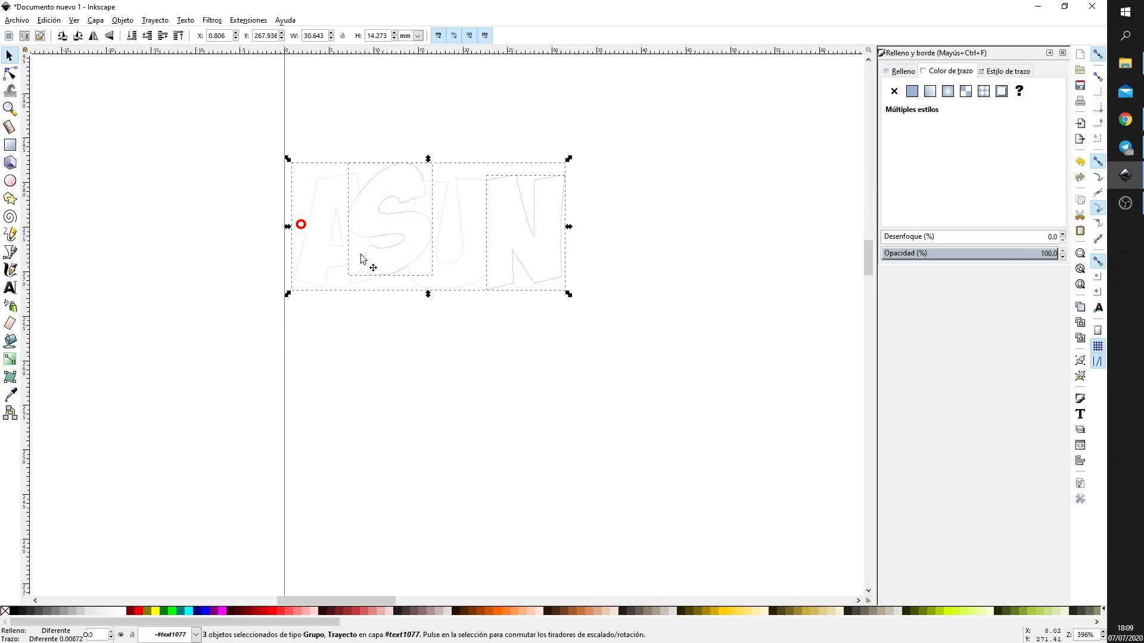
Group the three ASUN pieces and nudge the group up and left on the page
click(123, 21)
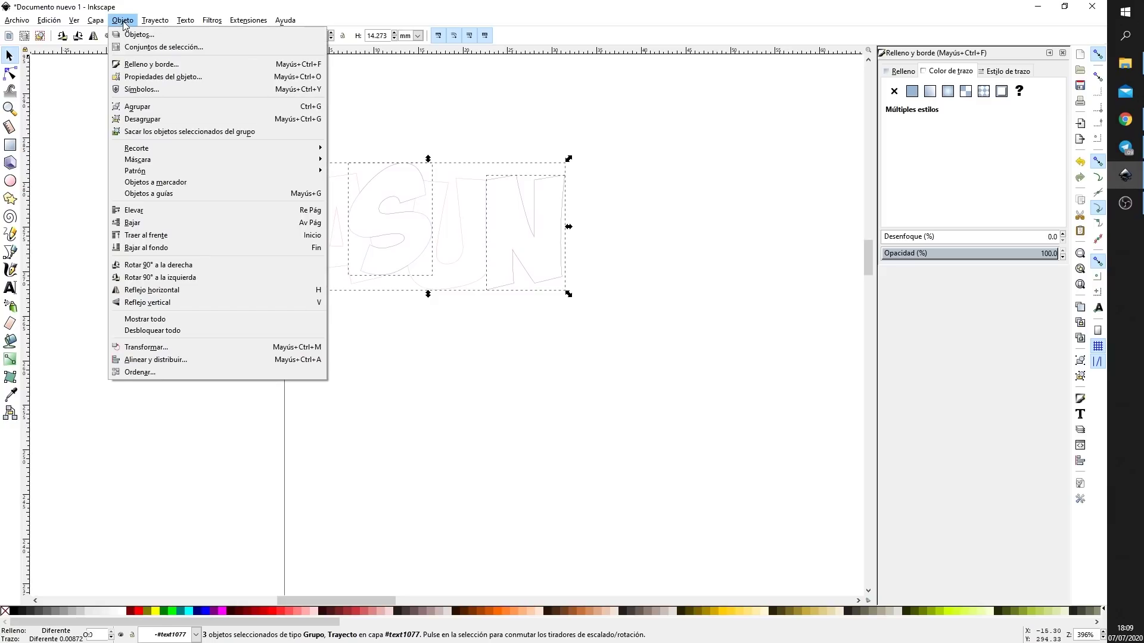
click(146, 107)
mouse_move(419, 263)
mouse_down()
mouse_move(449, 268)
mouse_move(439, 203)
mouse_up()
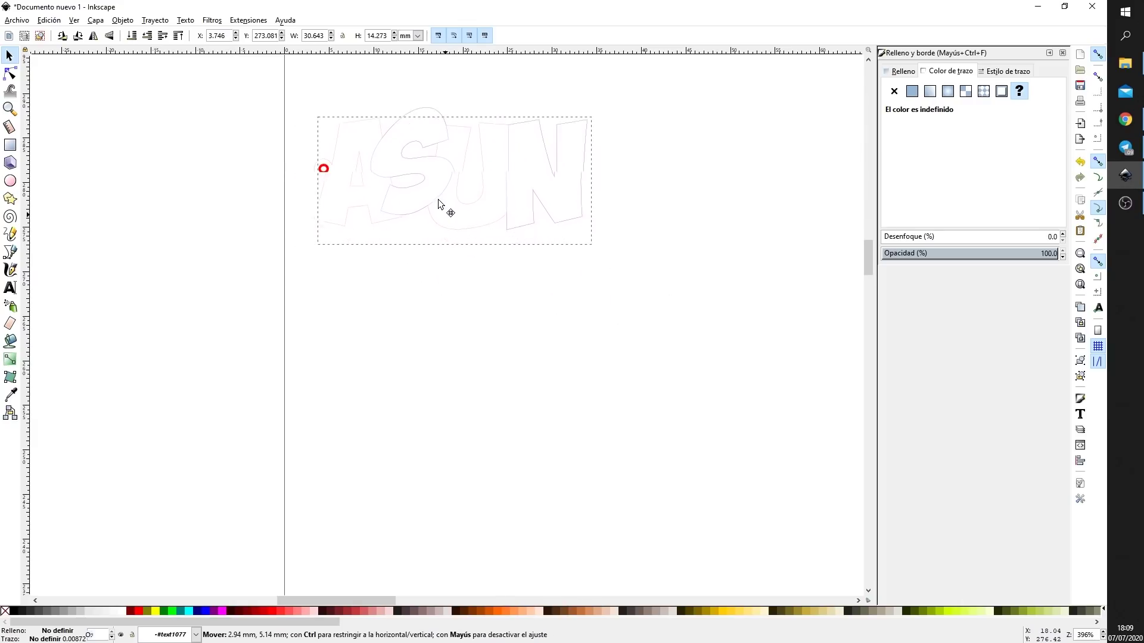
scroll(434, 180, up, 2)
scroll(434, 179, down, 1)
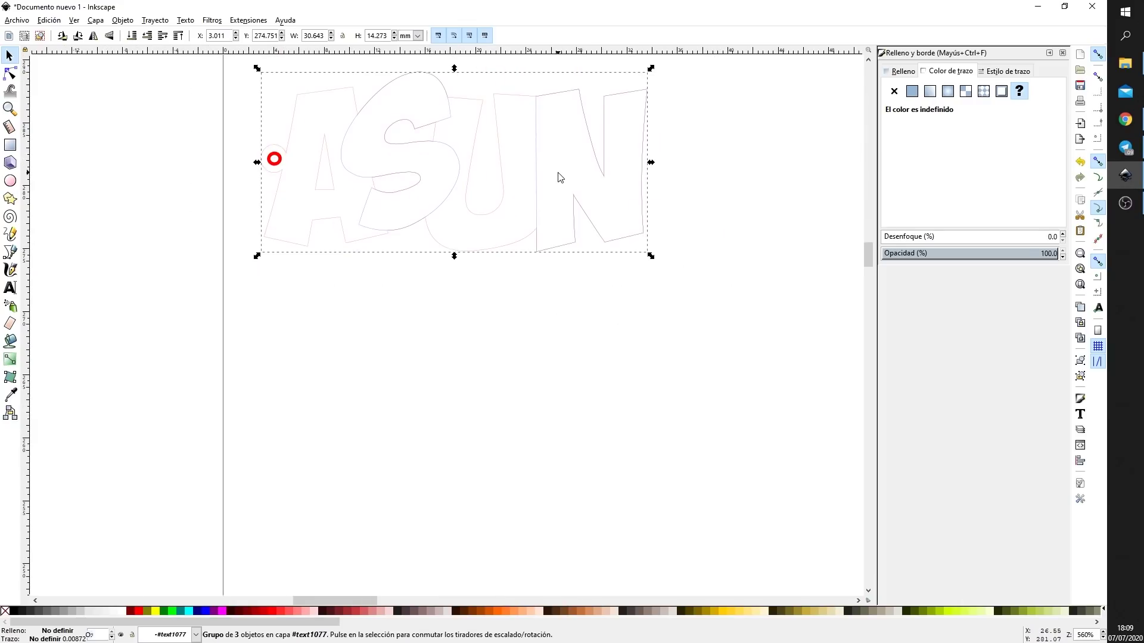
scroll(556, 177, down, 2)
drag(498, 164, 494, 149)
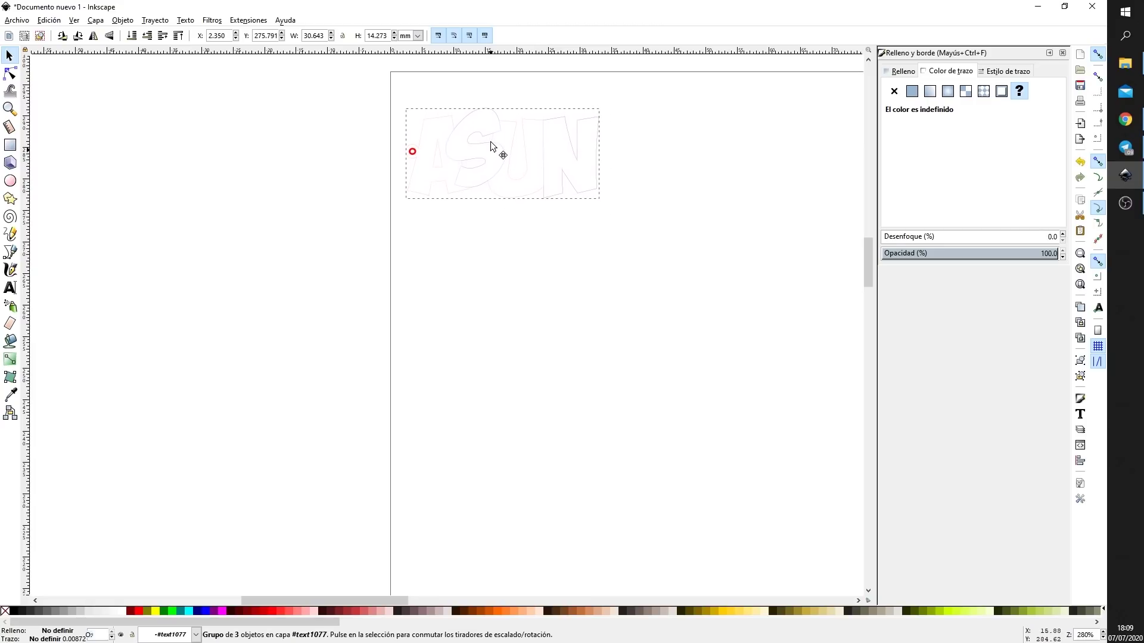
scroll(546, 132, up, 2)
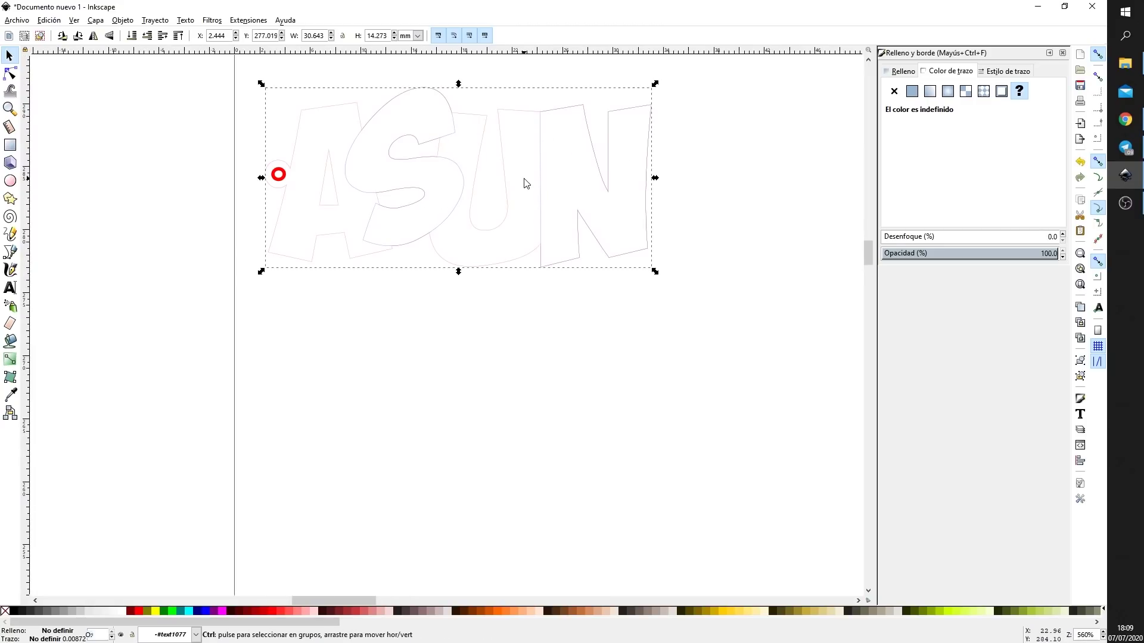
scroll(532, 174, up, 1)
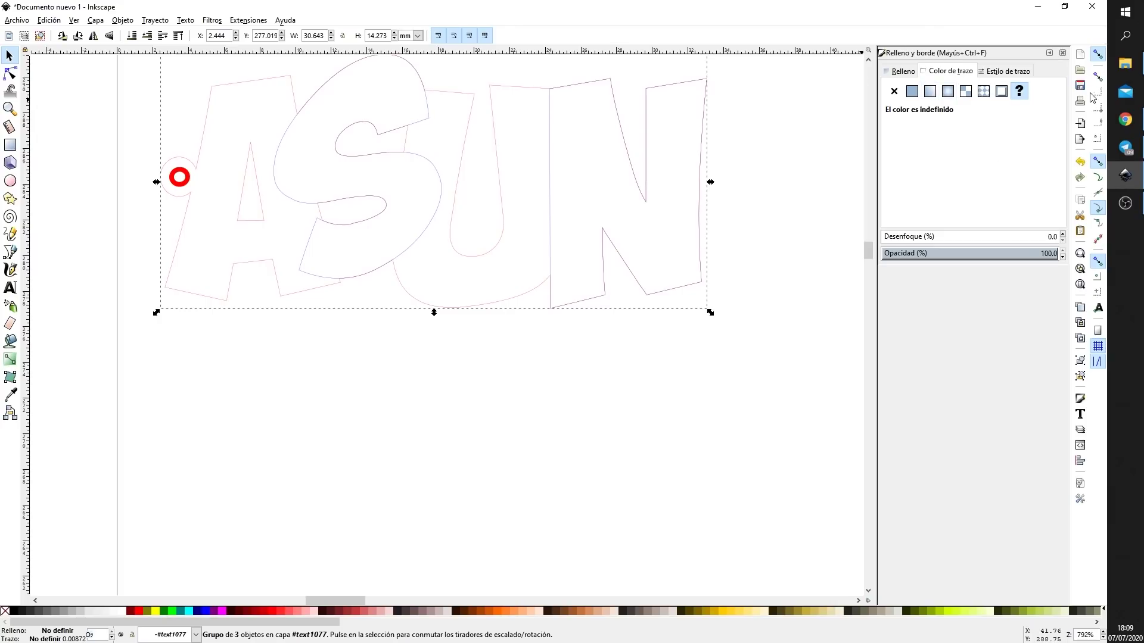
Drag 2684022.svg from the Video LLaveros folder onto the Inkscape canvas
click(1125, 64)
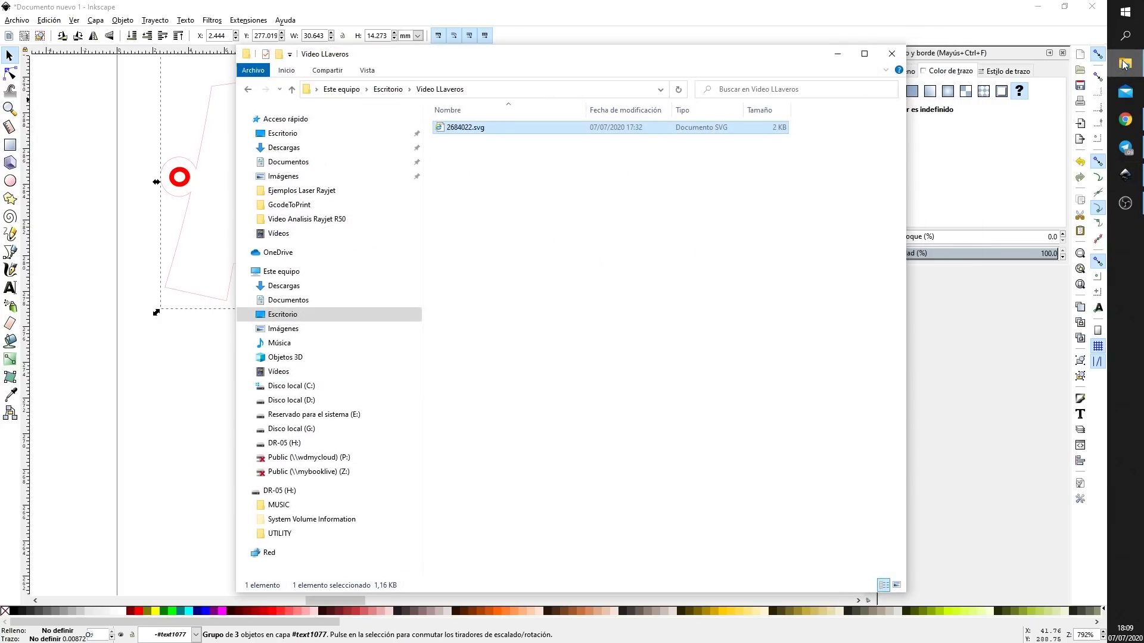
drag(470, 132, 186, 390)
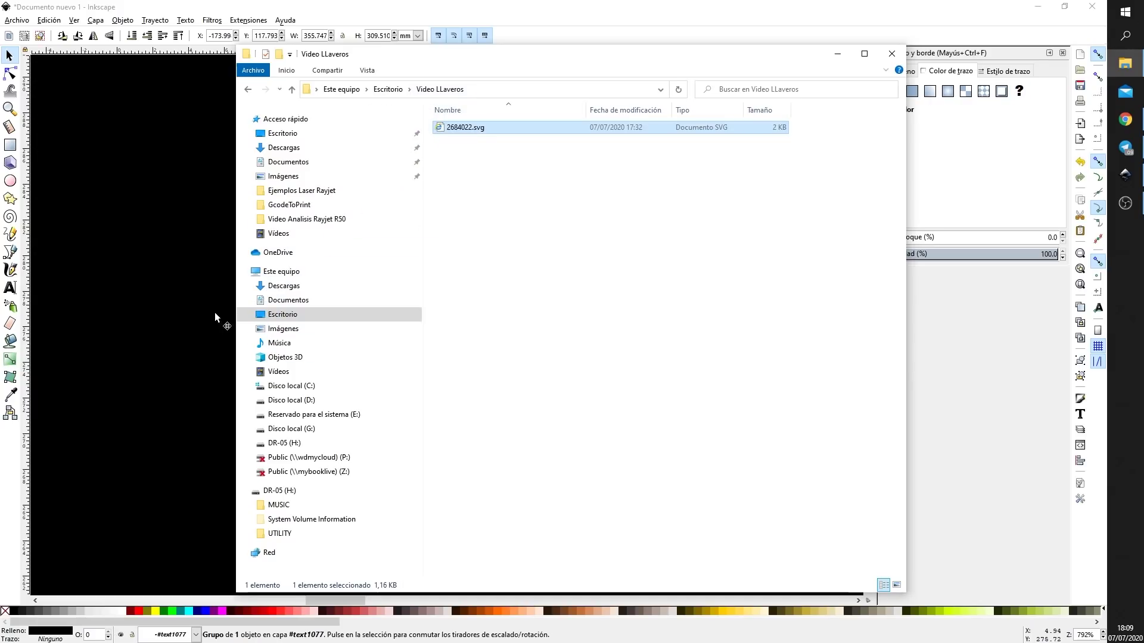
click(216, 7)
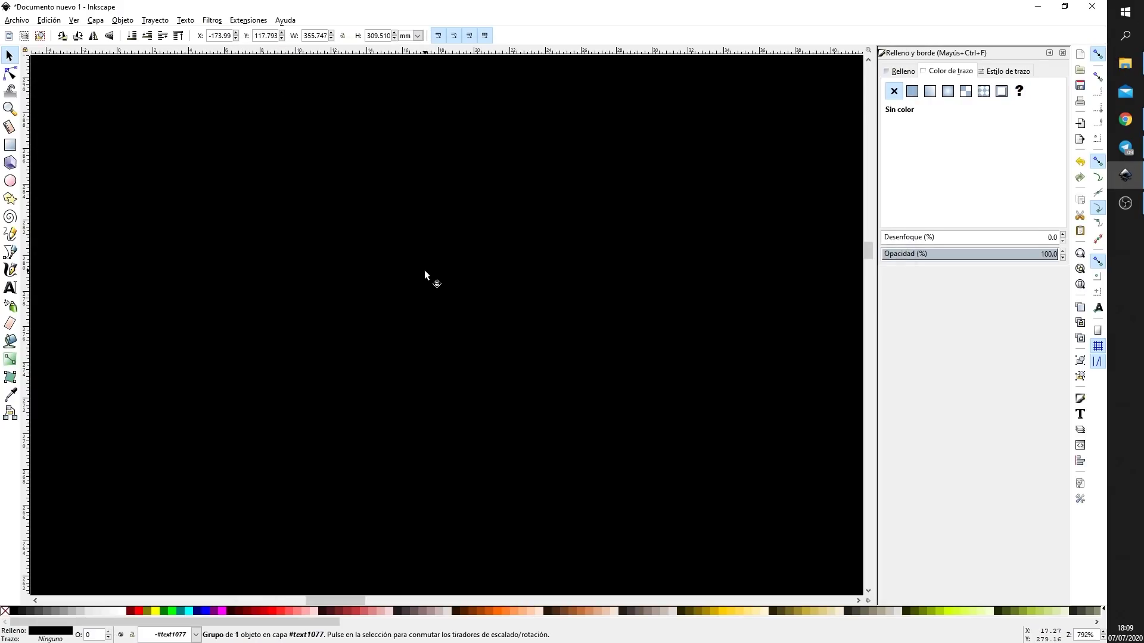
scroll(424, 274, down, 10)
scroll(424, 274, up, 2)
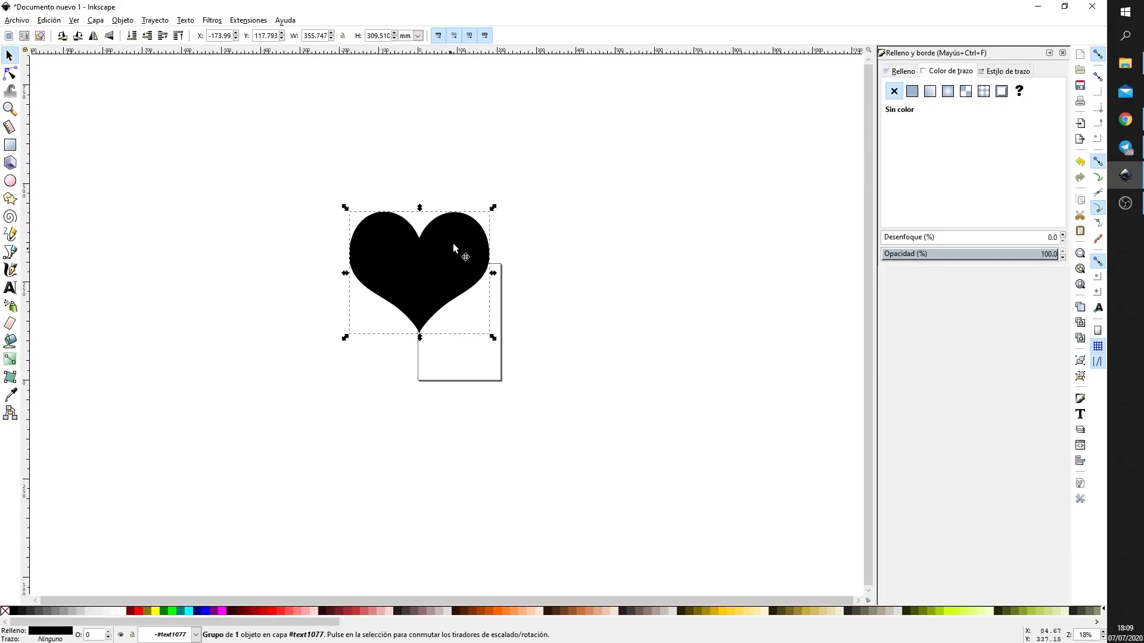
drag(494, 208, 432, 269)
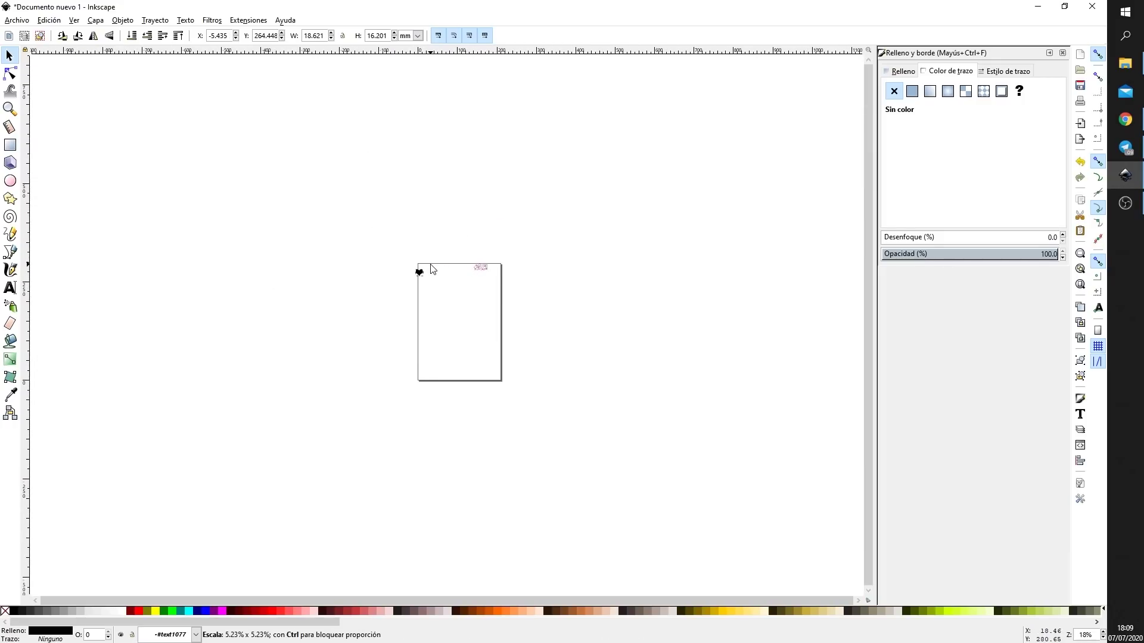
scroll(431, 269, up, 6)
scroll(426, 272, up, 3)
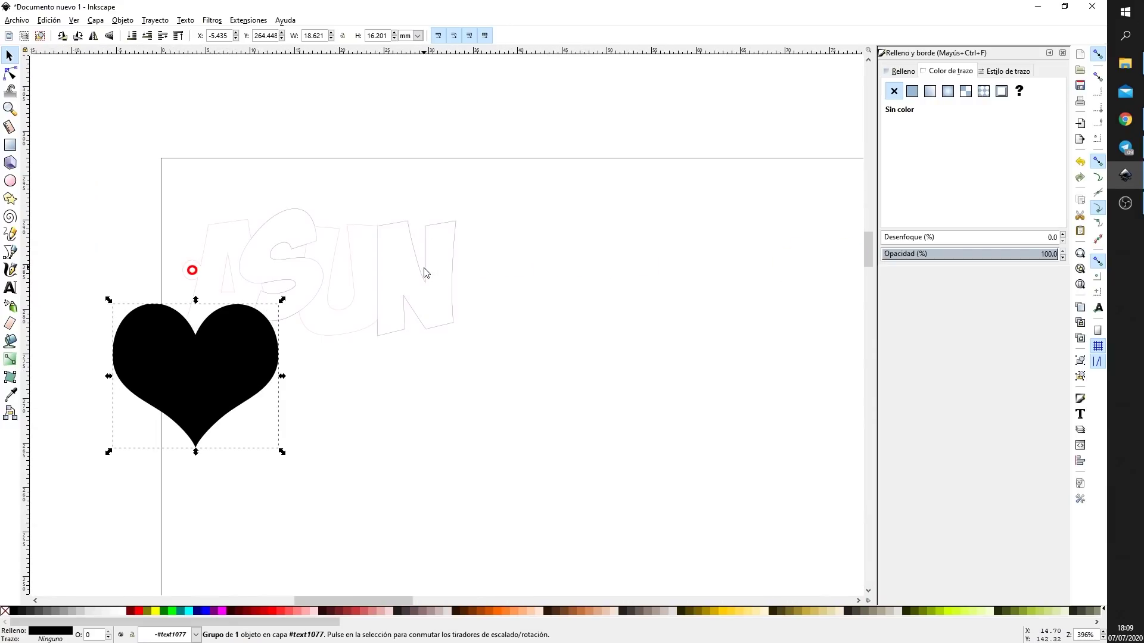
drag(282, 300, 217, 346)
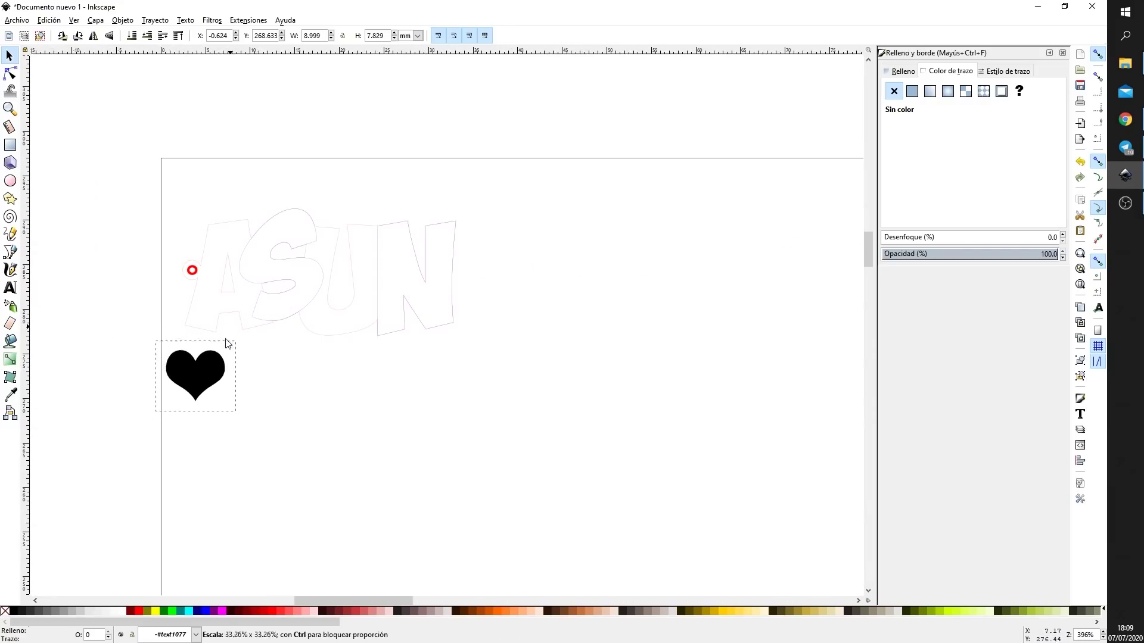
scroll(266, 373, up, 1)
scroll(266, 374, up, 2)
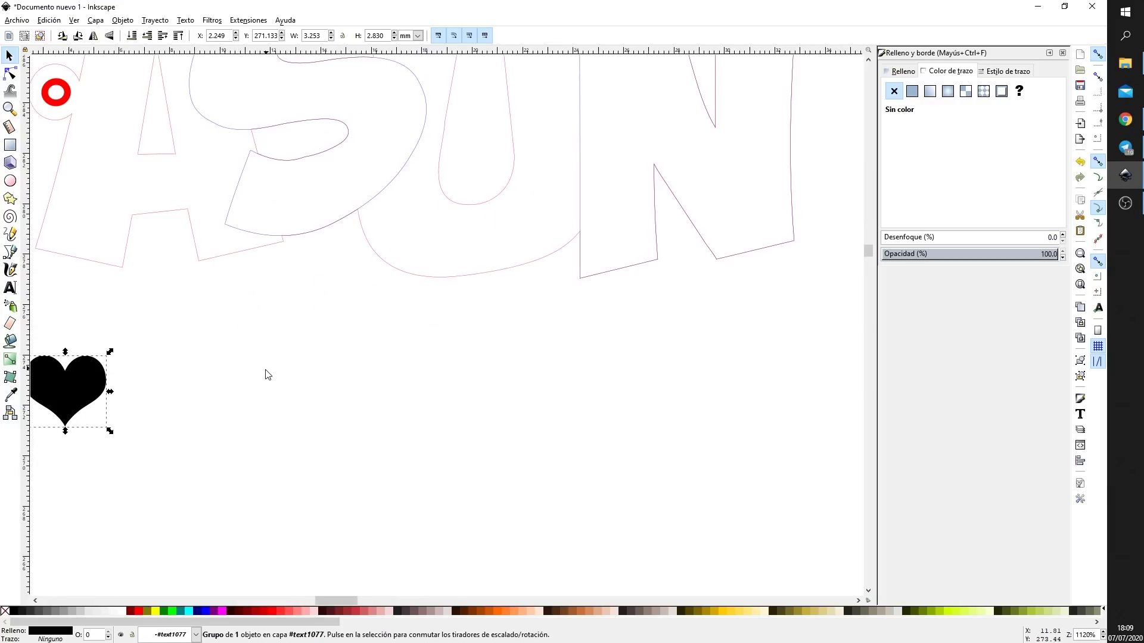
key(ctrl+shift+z)
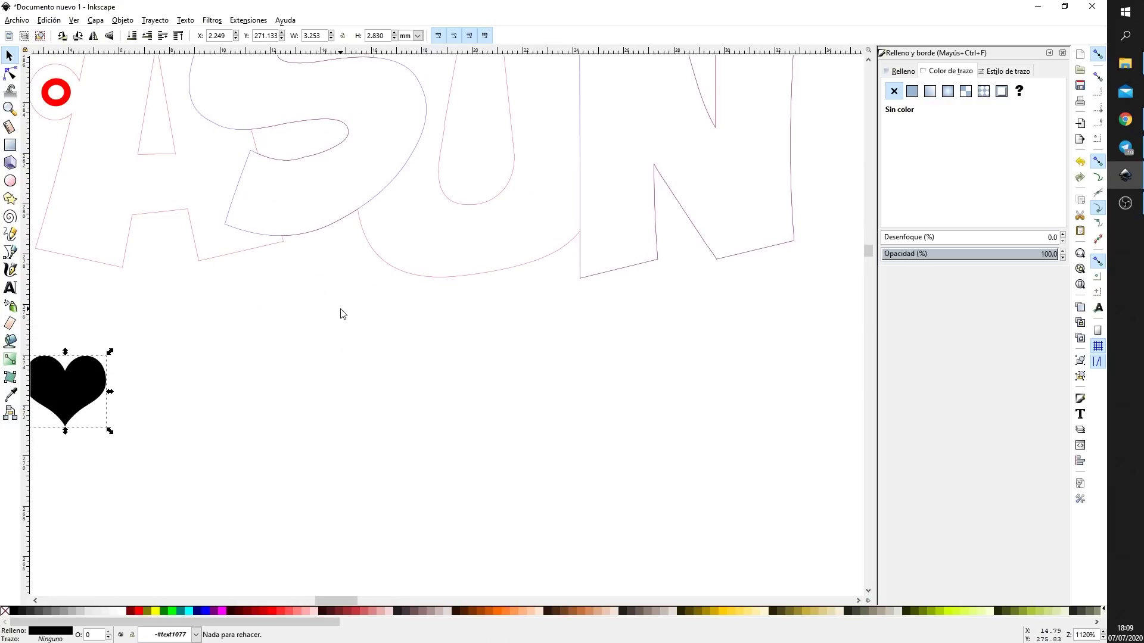
drag(369, 338, 462, 475)
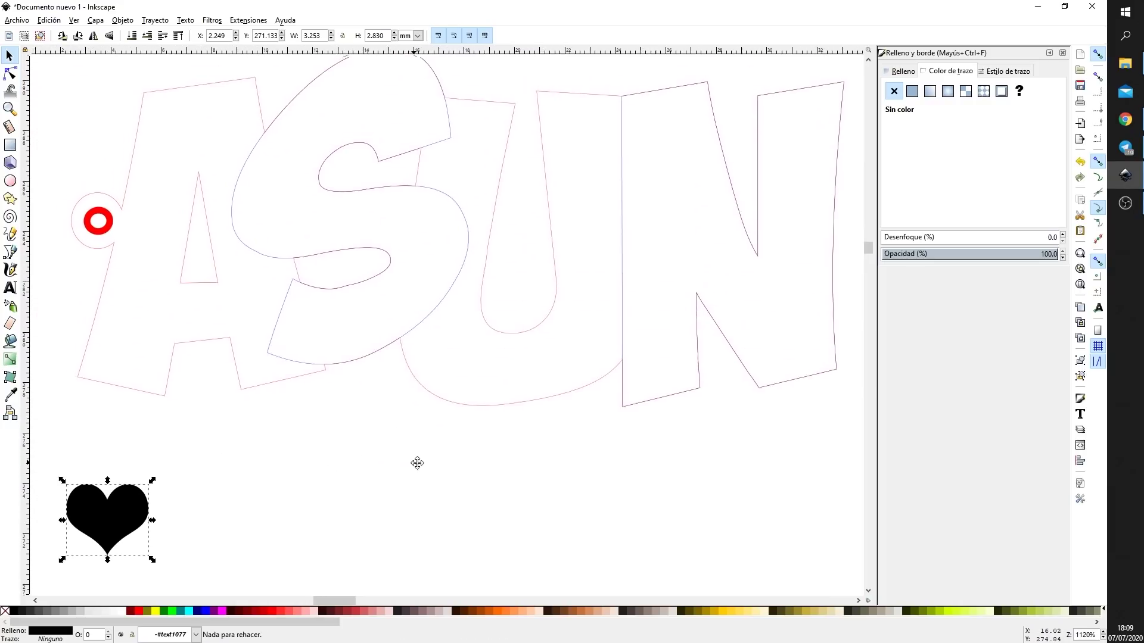
mouse_move(164, 519)
mouse_down()
mouse_move(199, 344)
mouse_move(219, 317)
mouse_up()
Scale the heart to about 53%, copy it, and place copies inside the S and the U's bottom
click(205, 327)
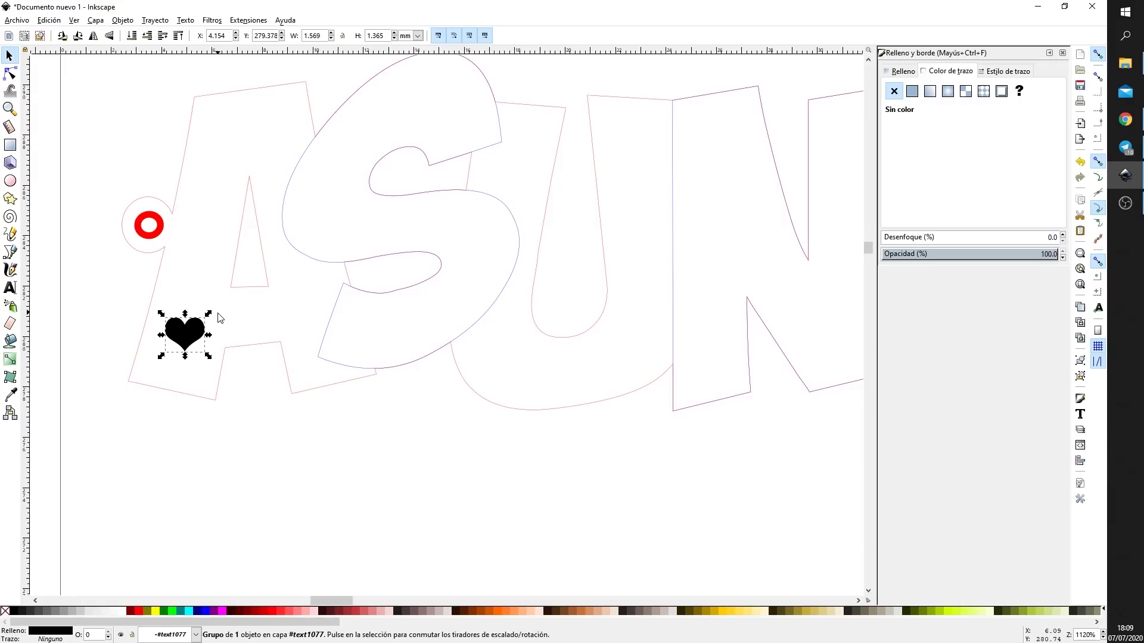
key(ctrl)
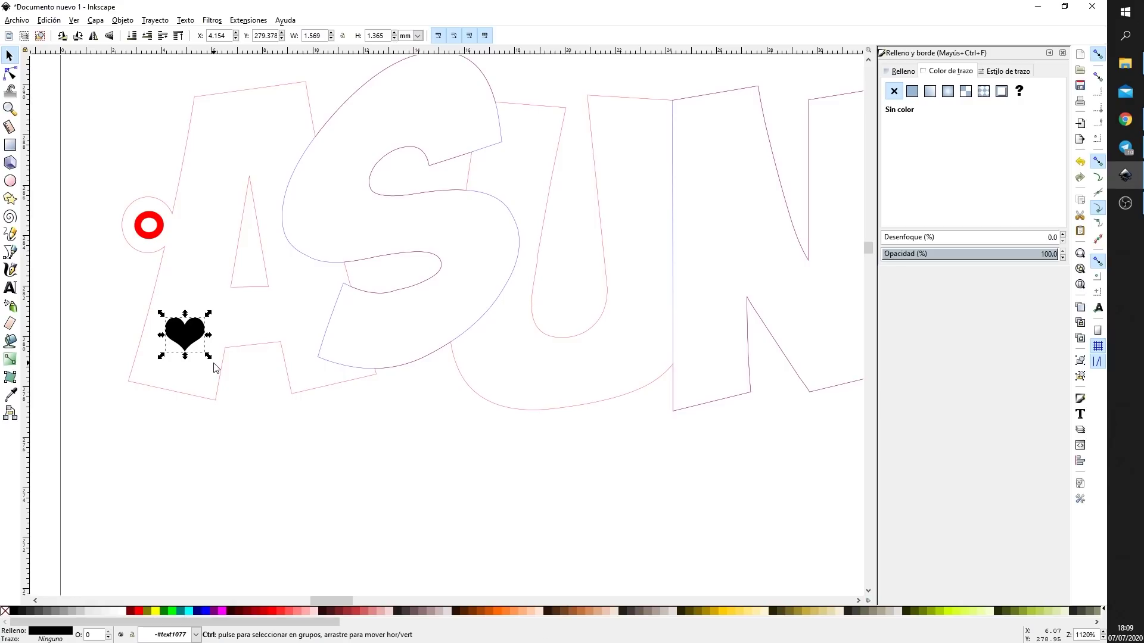
key(ctrl+v)
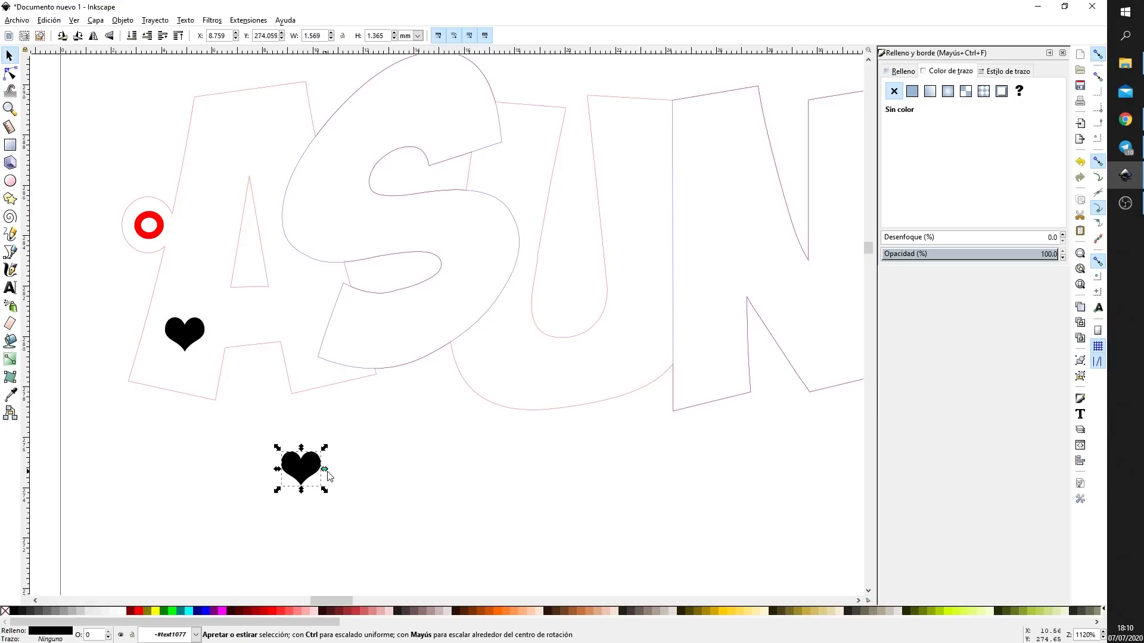
drag(301, 474, 320, 201)
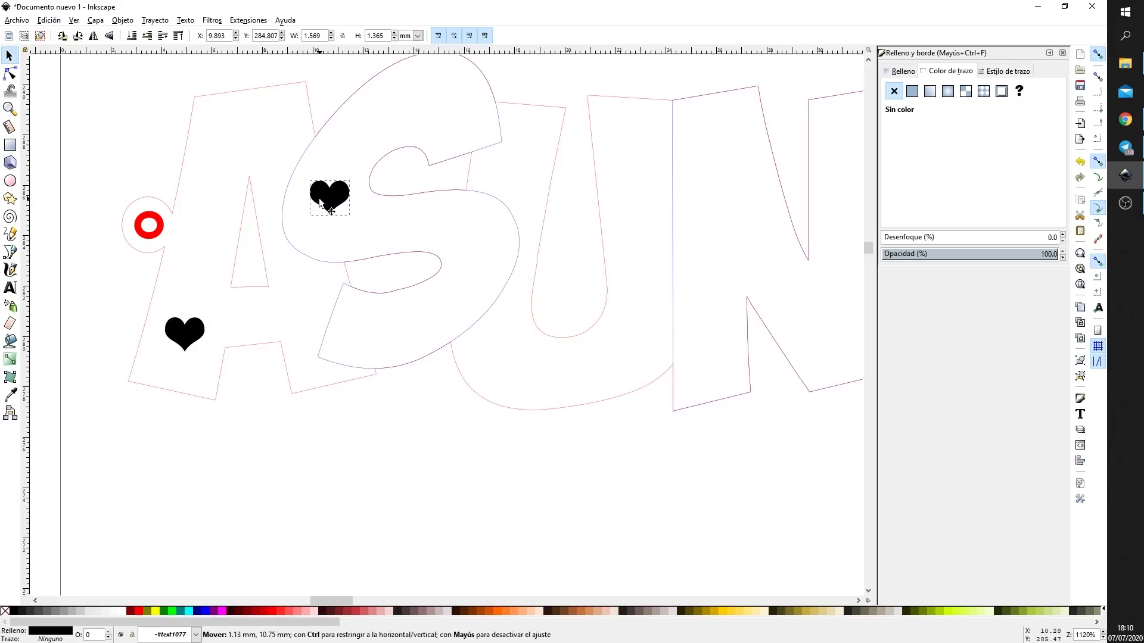
key(ctrl+v)
drag(356, 393, 530, 375)
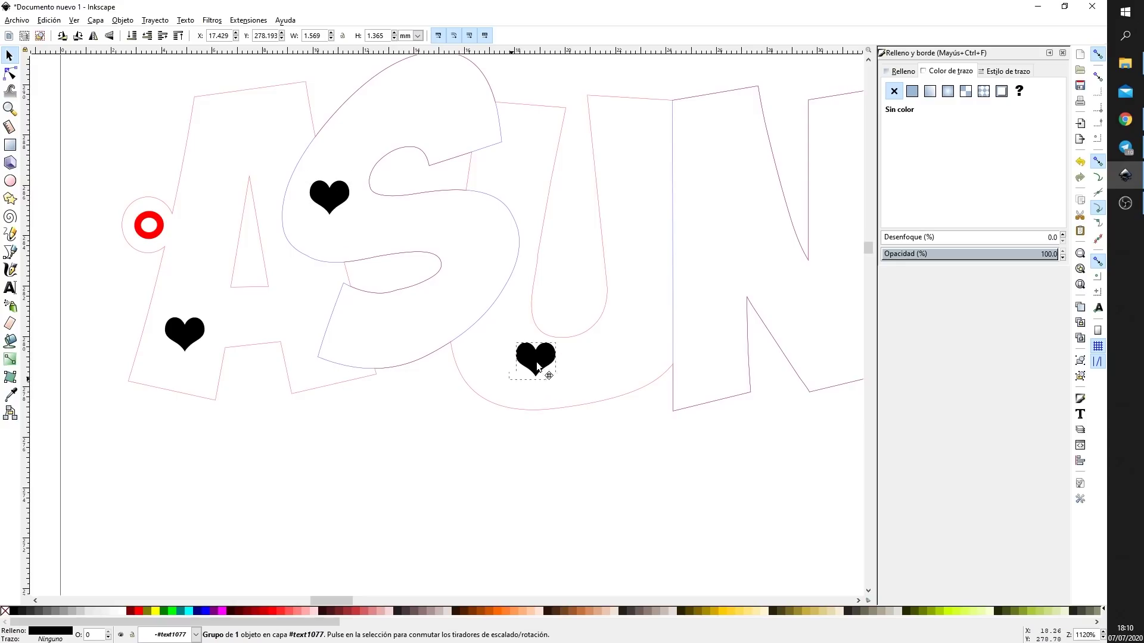
scroll(740, 458, down, 2)
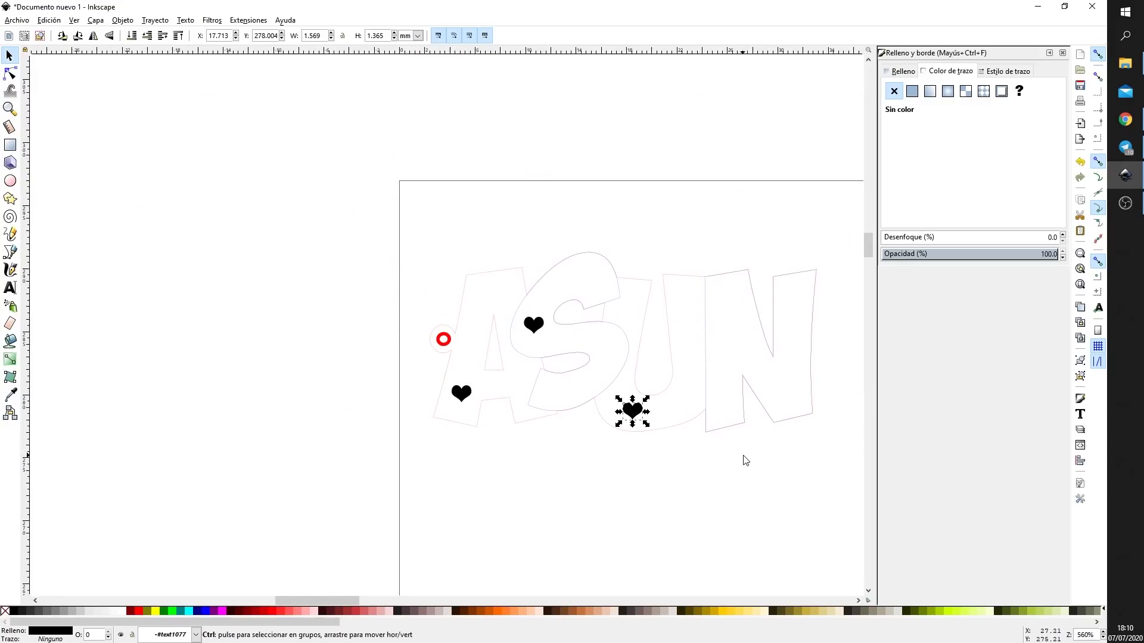
Paste more heart copies at the top of A, top of N and N's lower right, then select everything
key(ctrl+v)
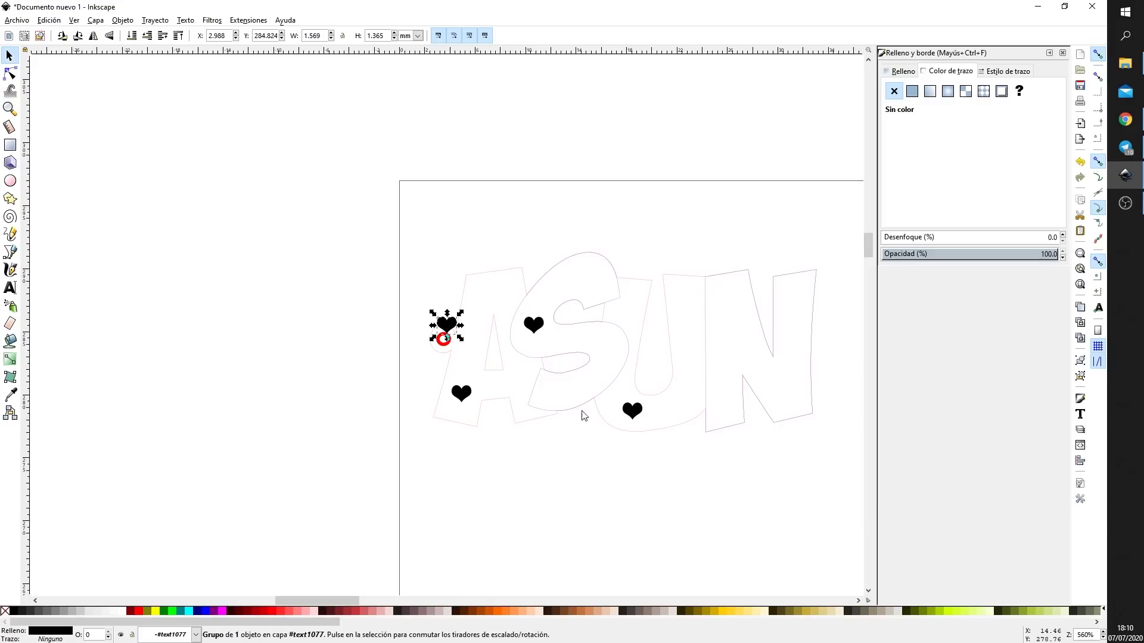
drag(453, 327, 499, 289)
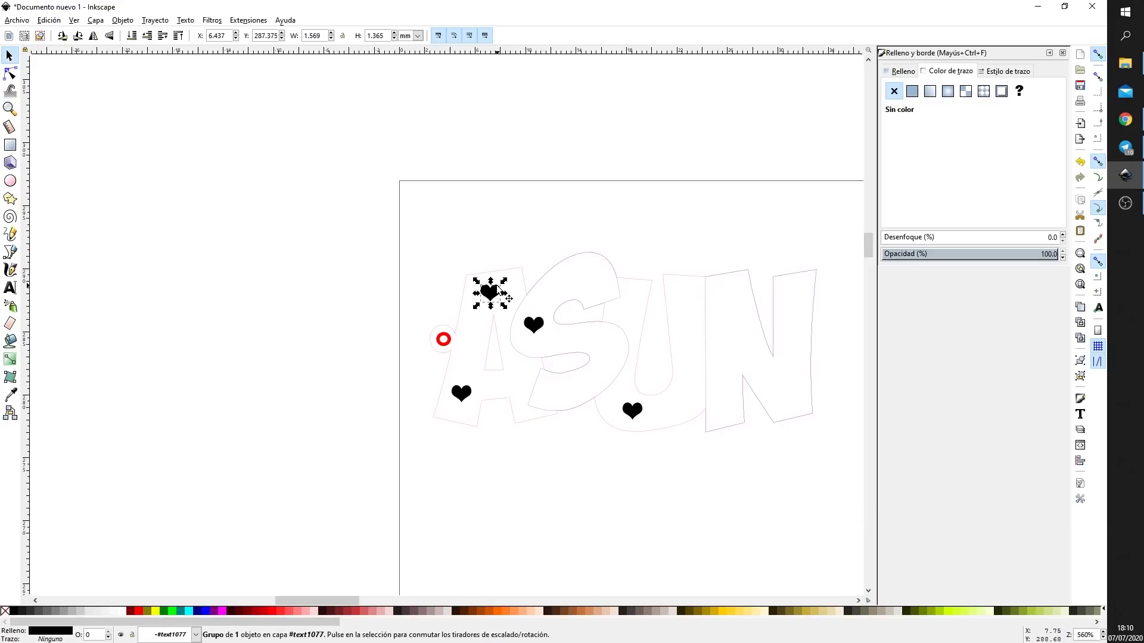
key(ctrl)
key(ctrl+v)
drag(643, 527, 733, 307)
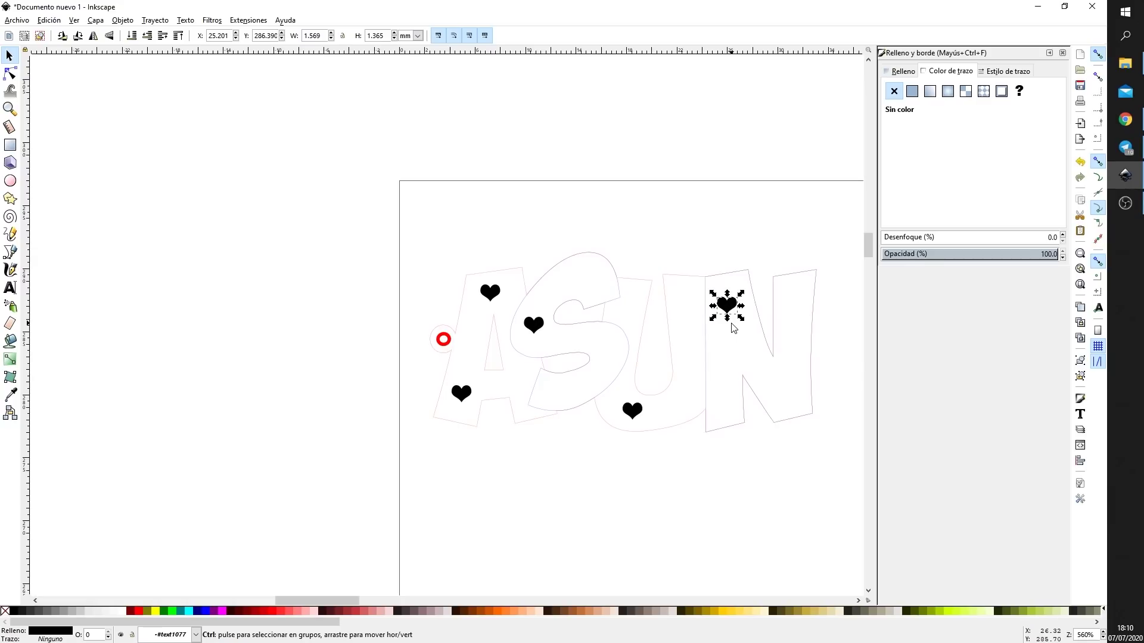
key(ctrl+v)
drag(735, 345, 796, 402)
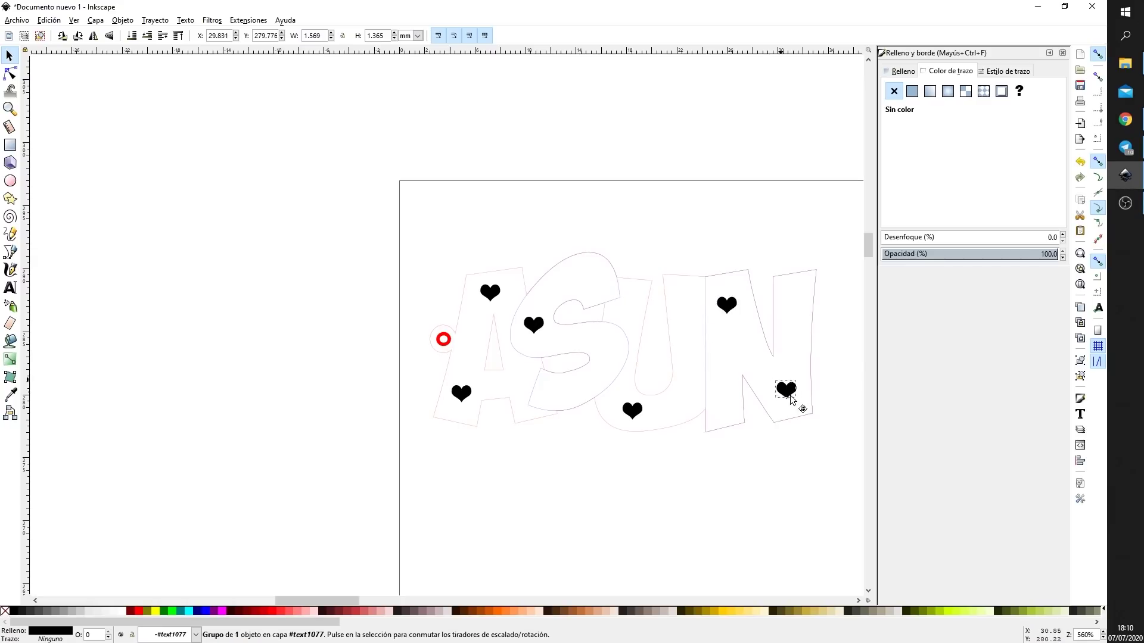
ctrl+scroll(804, 445, up, 1)
ctrl+scroll(814, 455, up, 1)
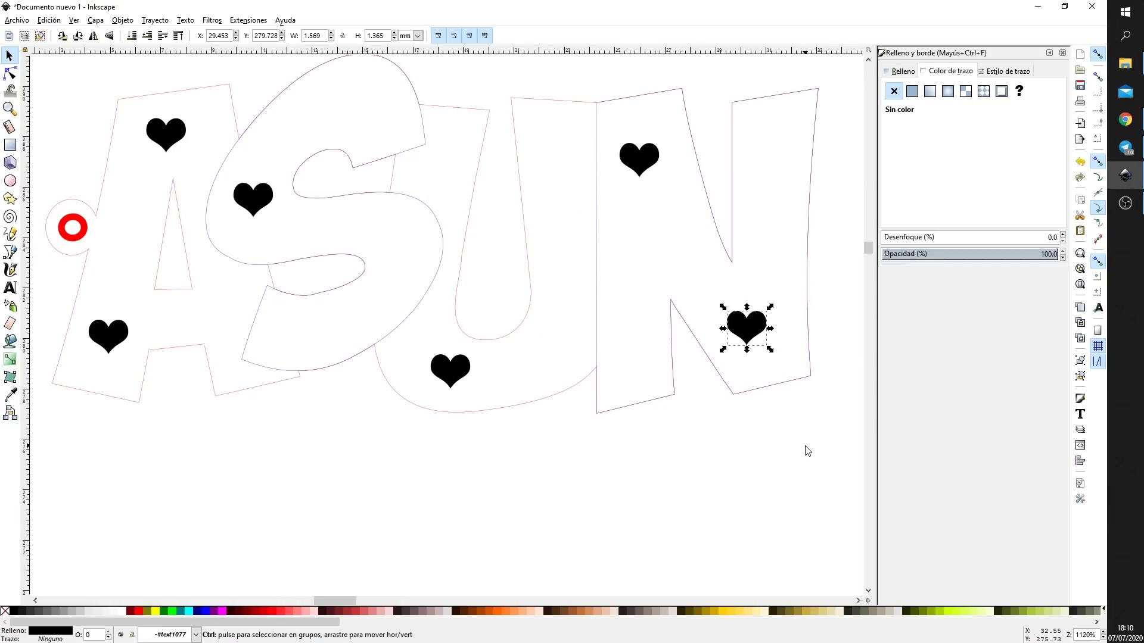
ctrl+scroll(807, 452, down, 2)
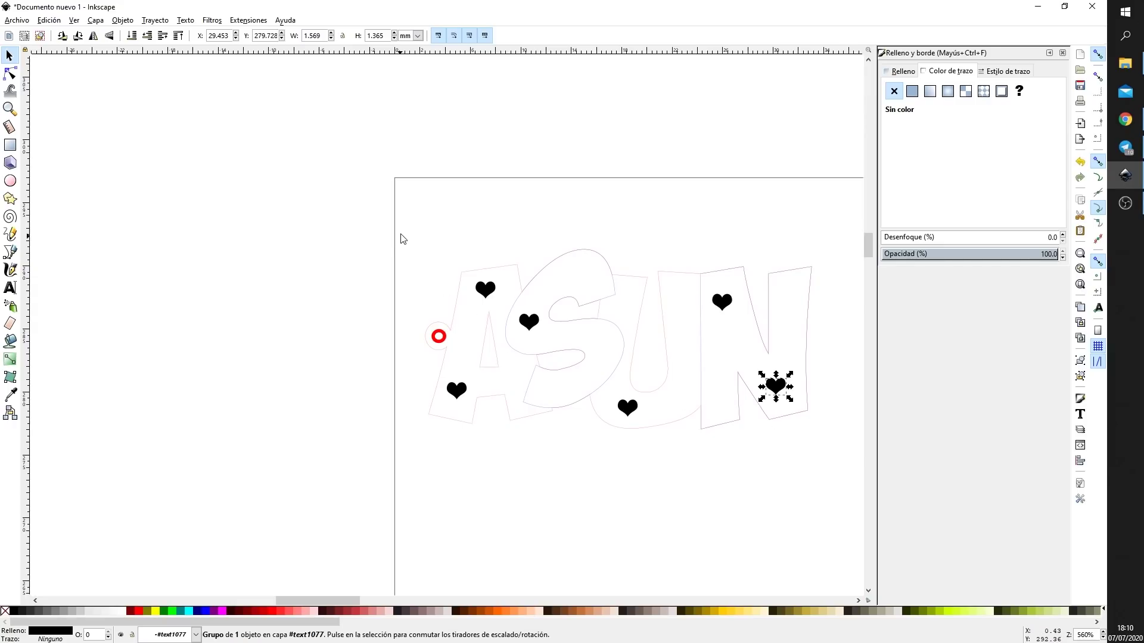
drag(393, 224, 850, 521)
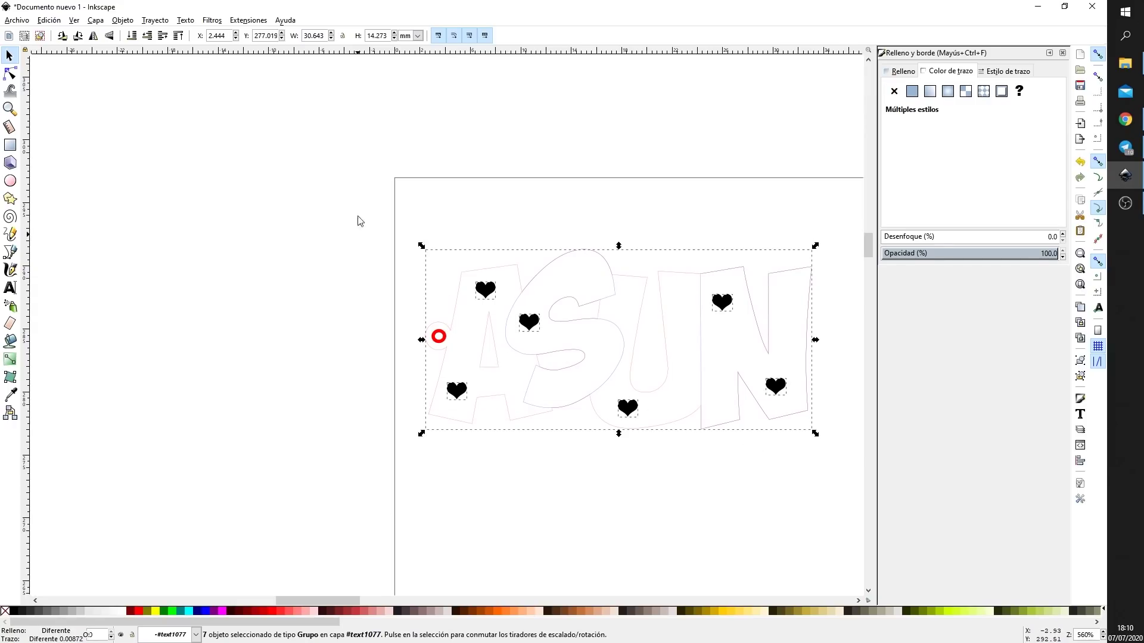
Group the seven selected objects with Objeto > Agrupar and move the group up-left
click(134, 20)
click(152, 107)
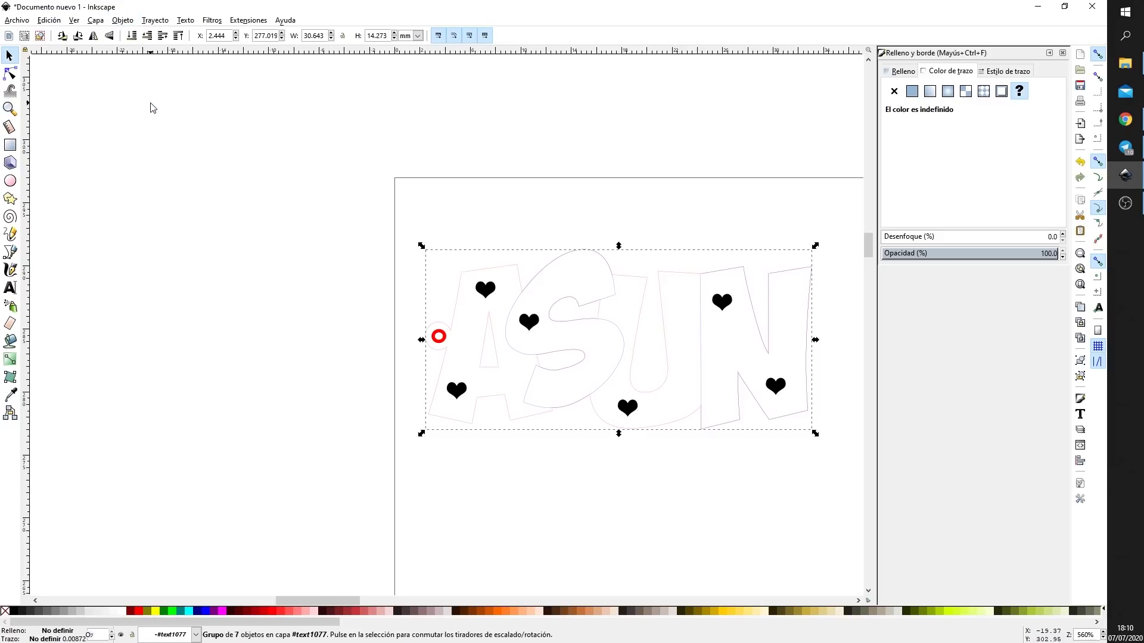
drag(539, 330, 584, 359)
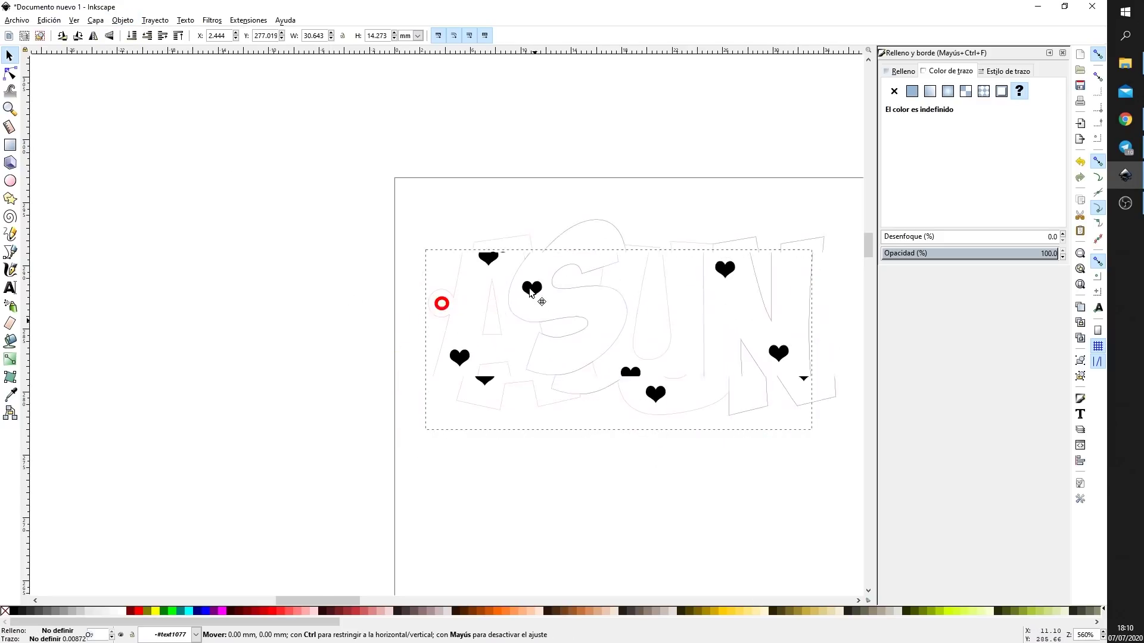
drag(584, 357, 516, 272)
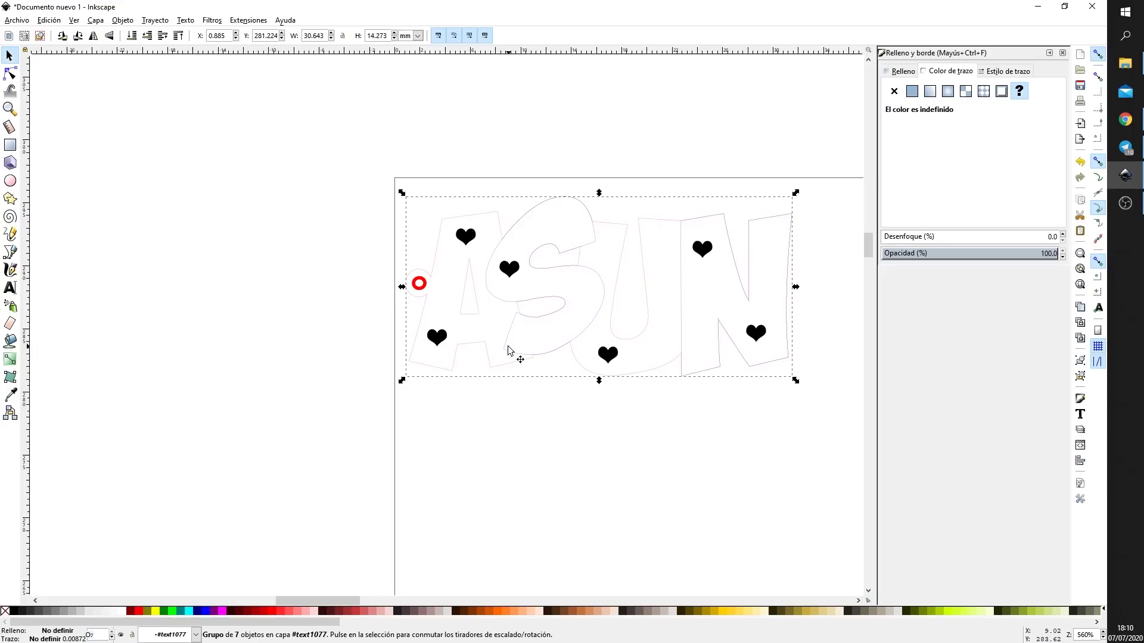
Zoom and pan the canvas over to the red-and-blue ASUN version
scroll(628, 253, up, 1)
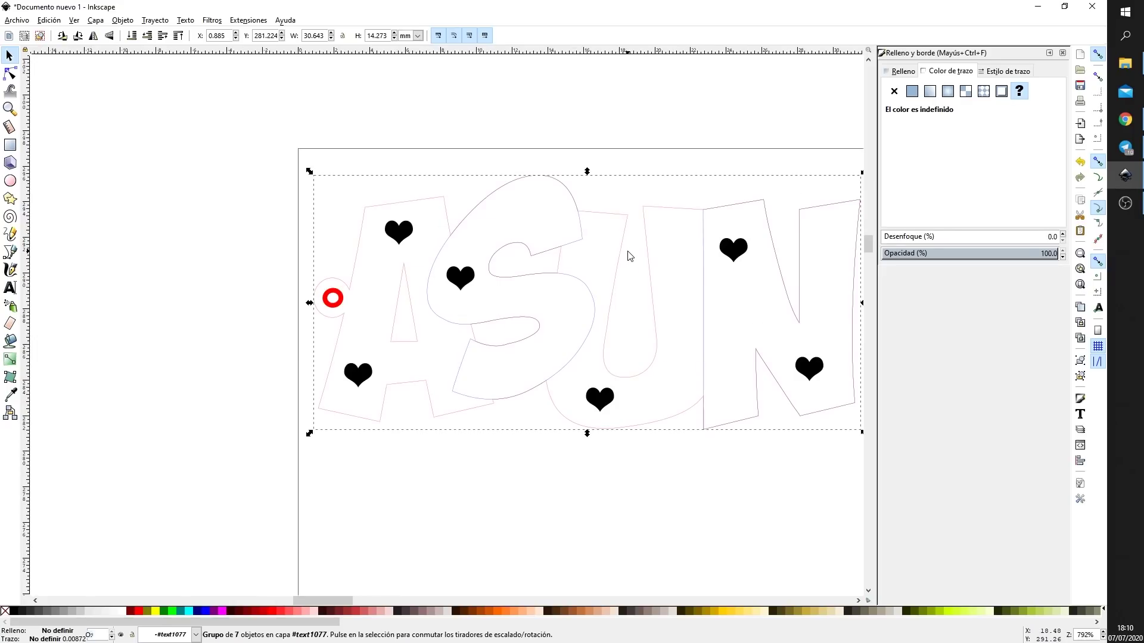
key(ctrl)
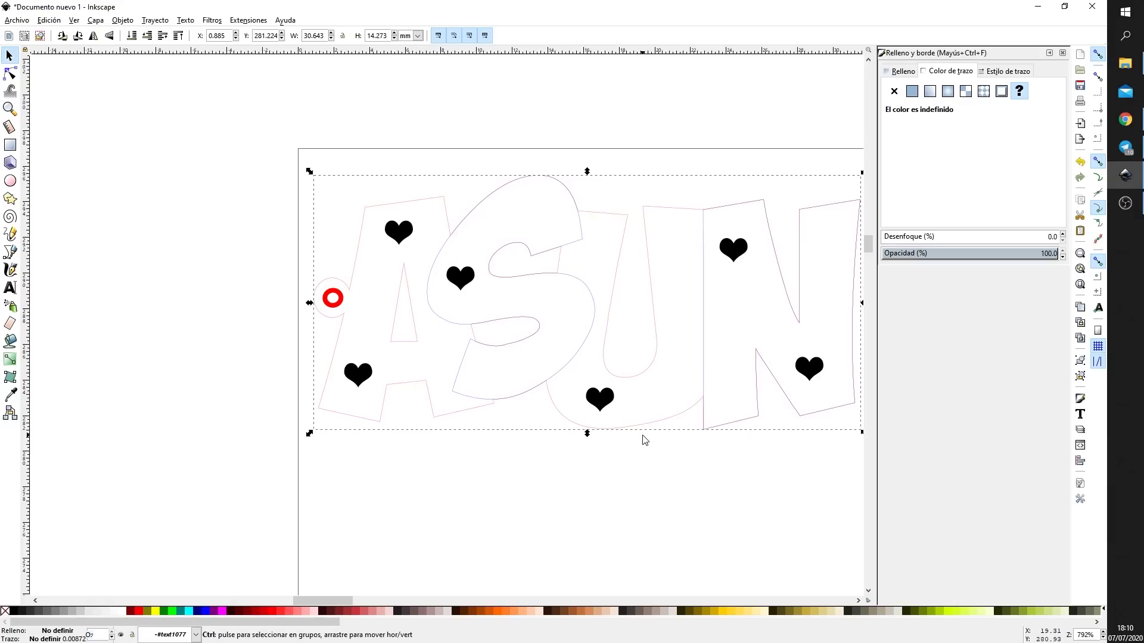
ctrl+scroll(644, 441, down, 3)
ctrl+scroll(692, 444, down, 1)
mouse_move(790, 507)
mouse_down()
mouse_move(681, 385)
mouse_move(513, 317)
mouse_move(82, 328)
mouse_up()
Zoom to show the grouped coloured ASUN keychain, about 34.5 × 15.4 mm, with its six hearts
scroll(472, 355, up, 1)
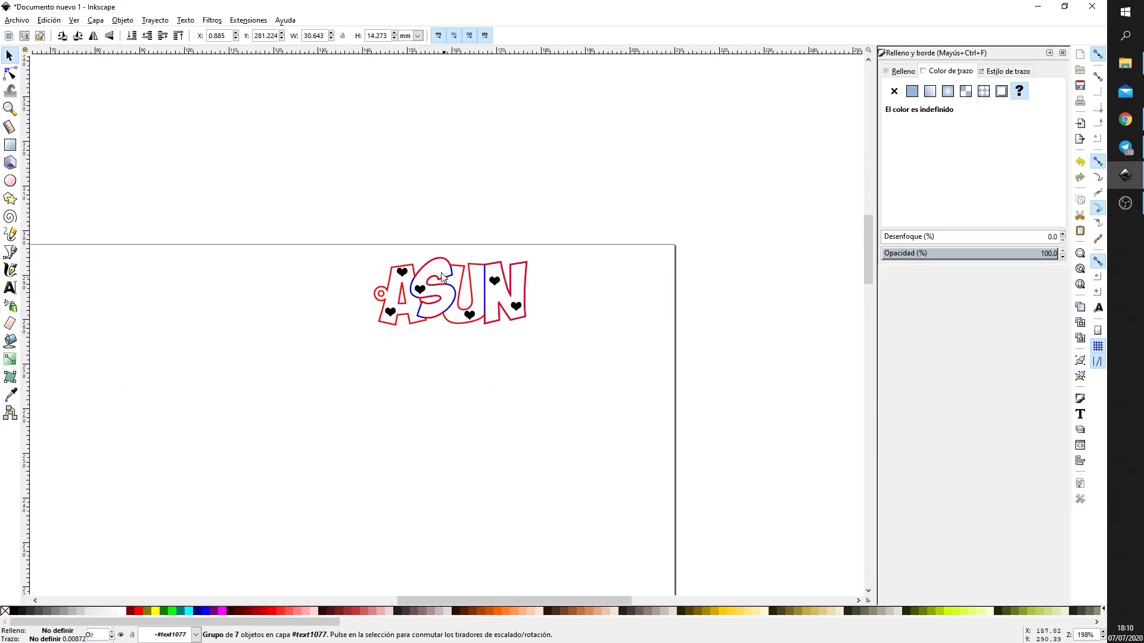
ctrl+scroll(453, 238, up, 2)
ctrl+scroll(484, 301, up, 1)
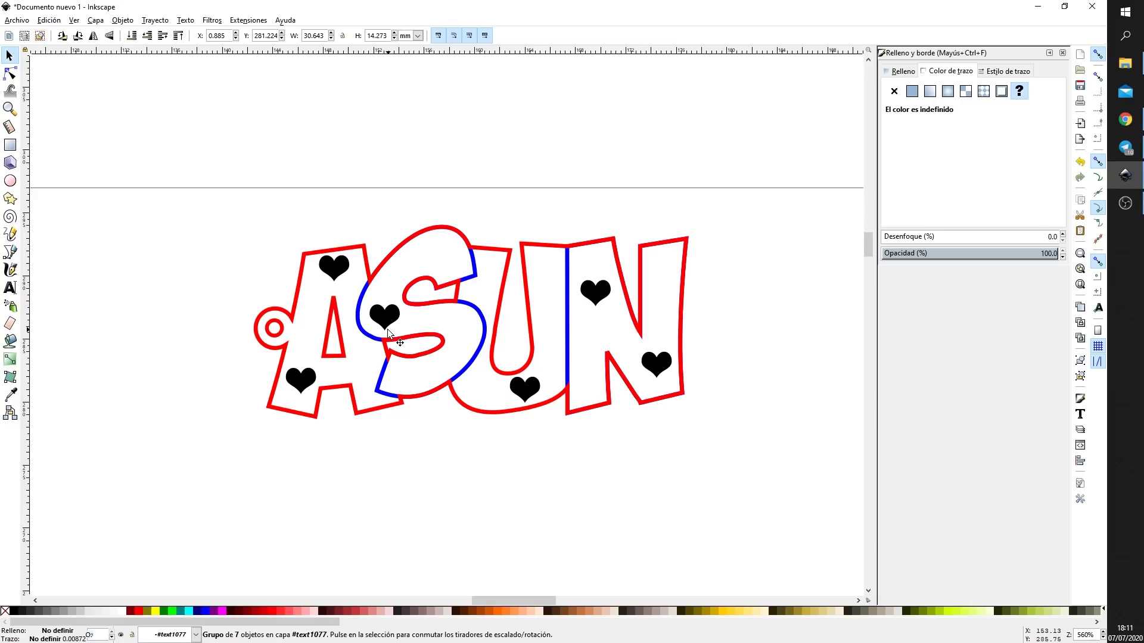
scroll(392, 314, up, 2)
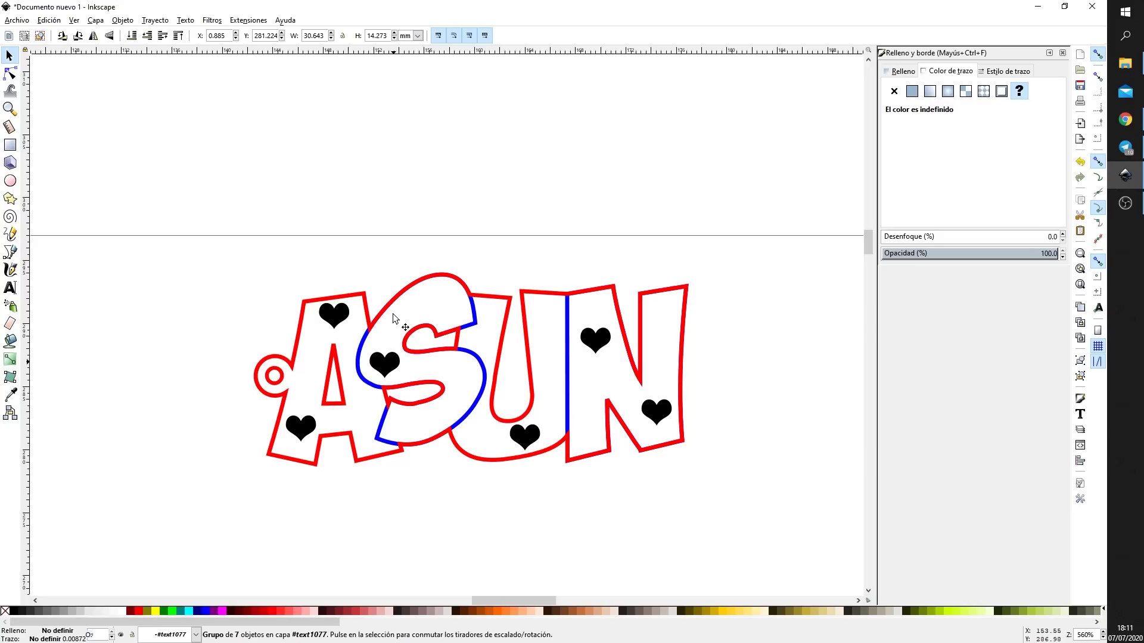
key(ctrl)
ctrl+scroll(413, 338, down, 2)
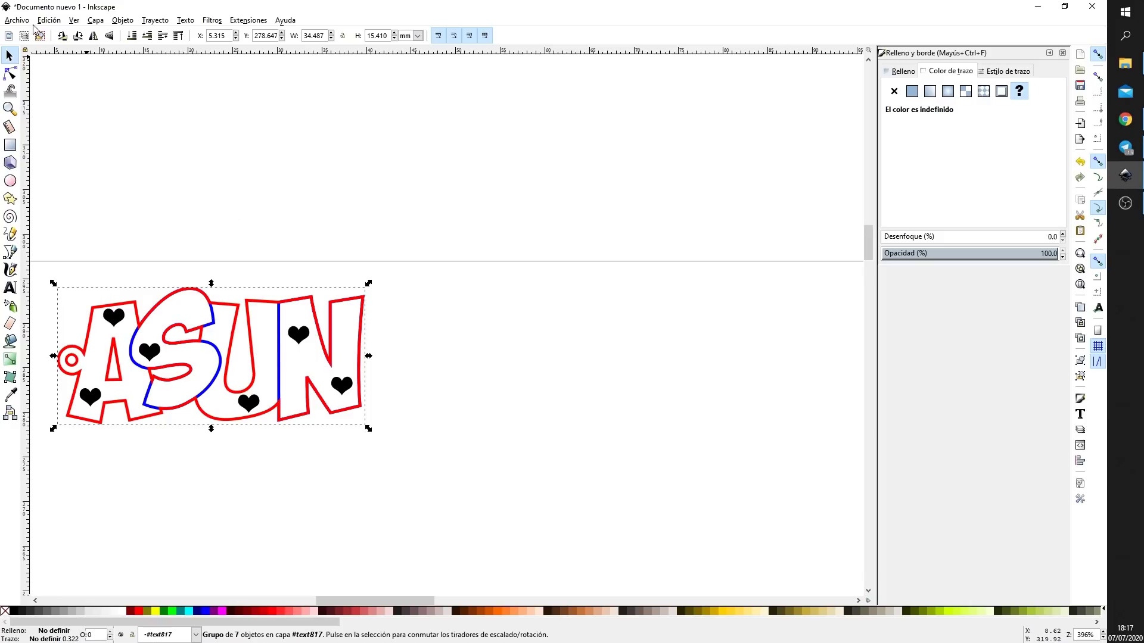
Print via Archivo > Imprimir and open the RayjetManager Engraver v11.3.0 preferences
click(14, 22)
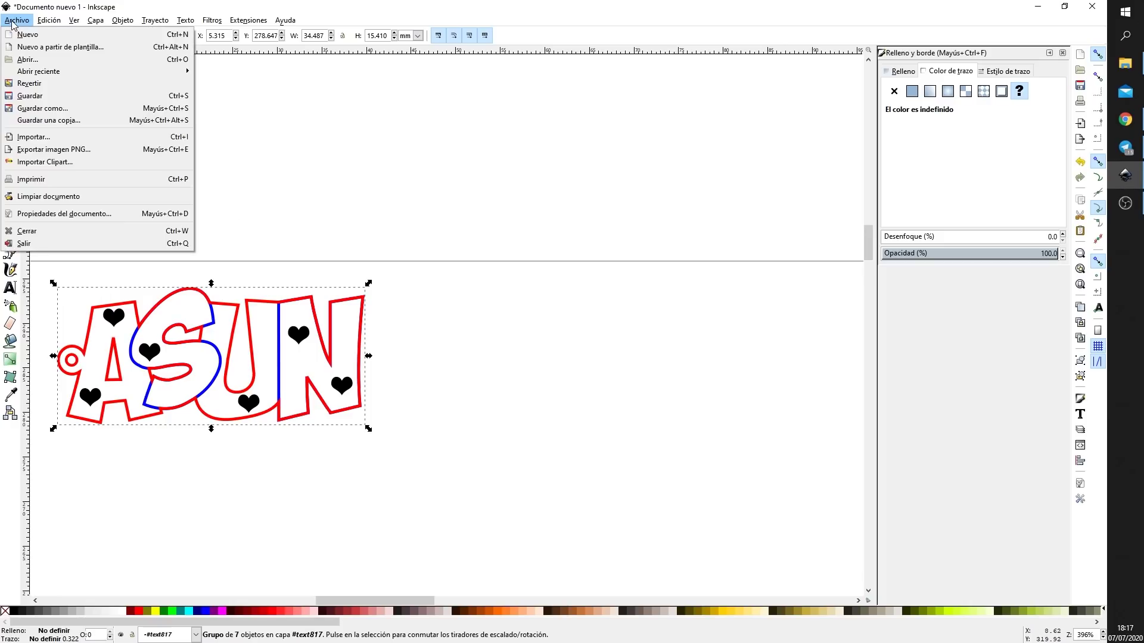
click(72, 182)
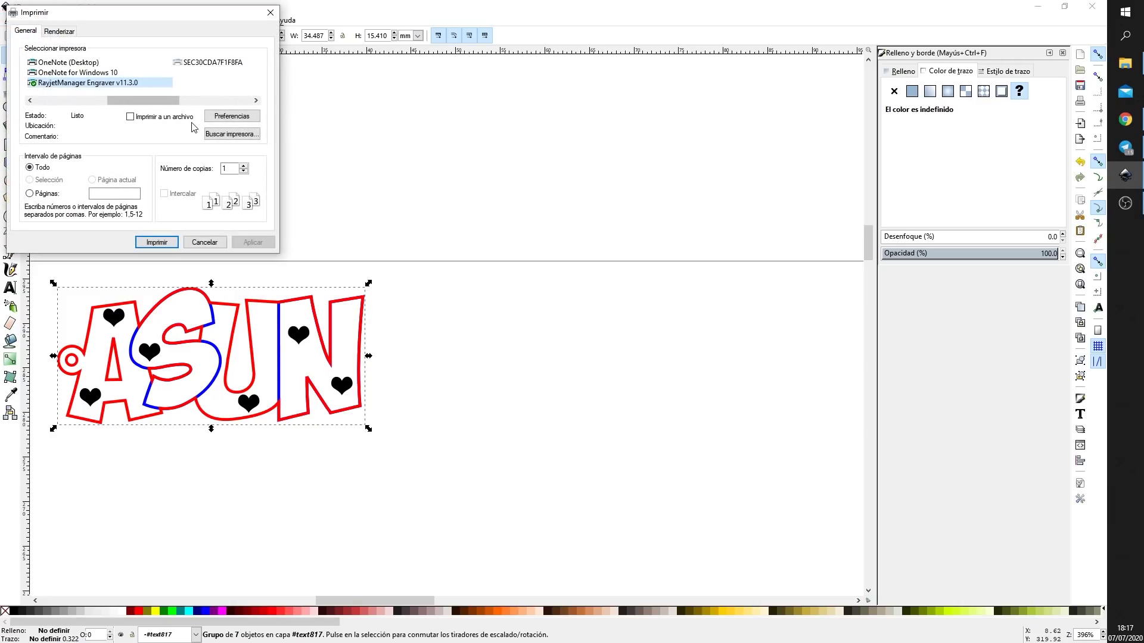
click(228, 116)
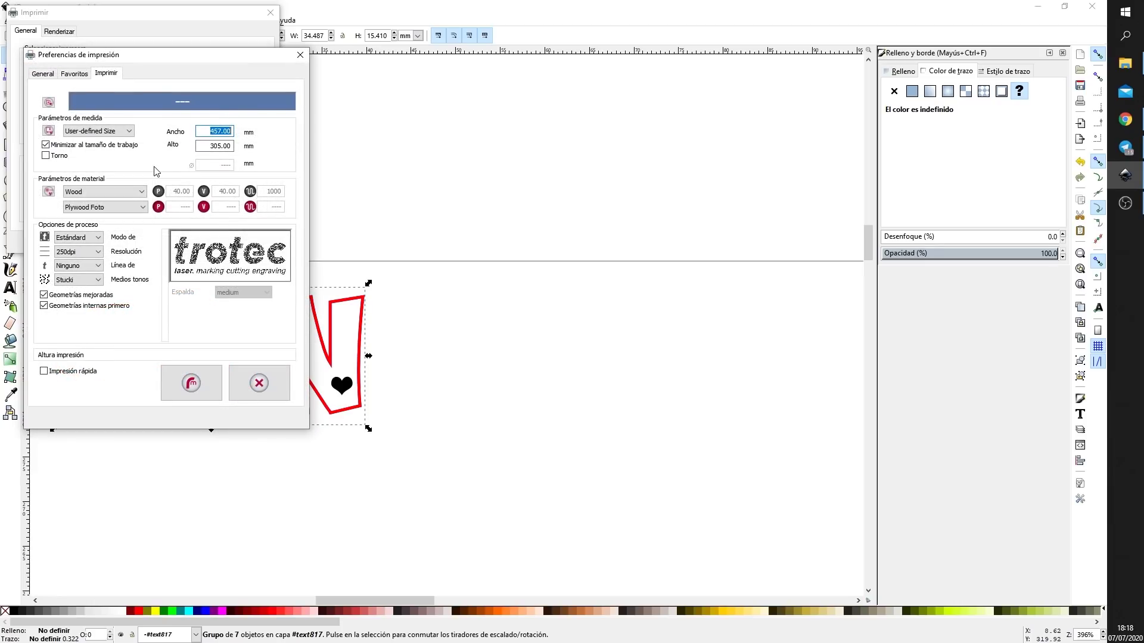
Pick the Meta material from My Materials in the material database and accept it
click(49, 192)
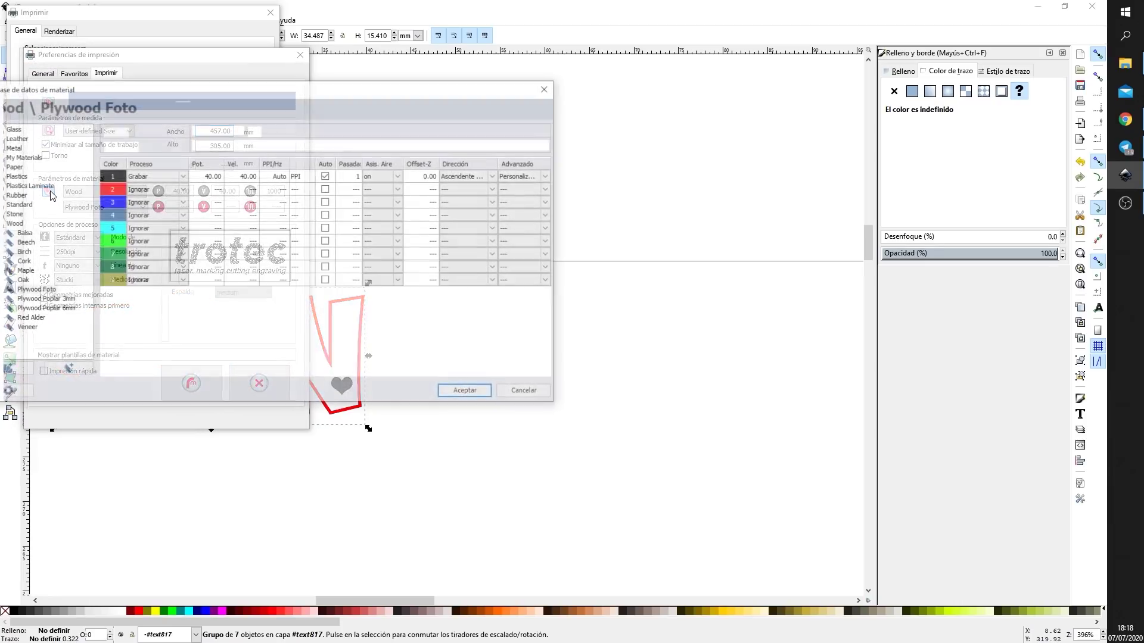
drag(217, 88, 264, 89)
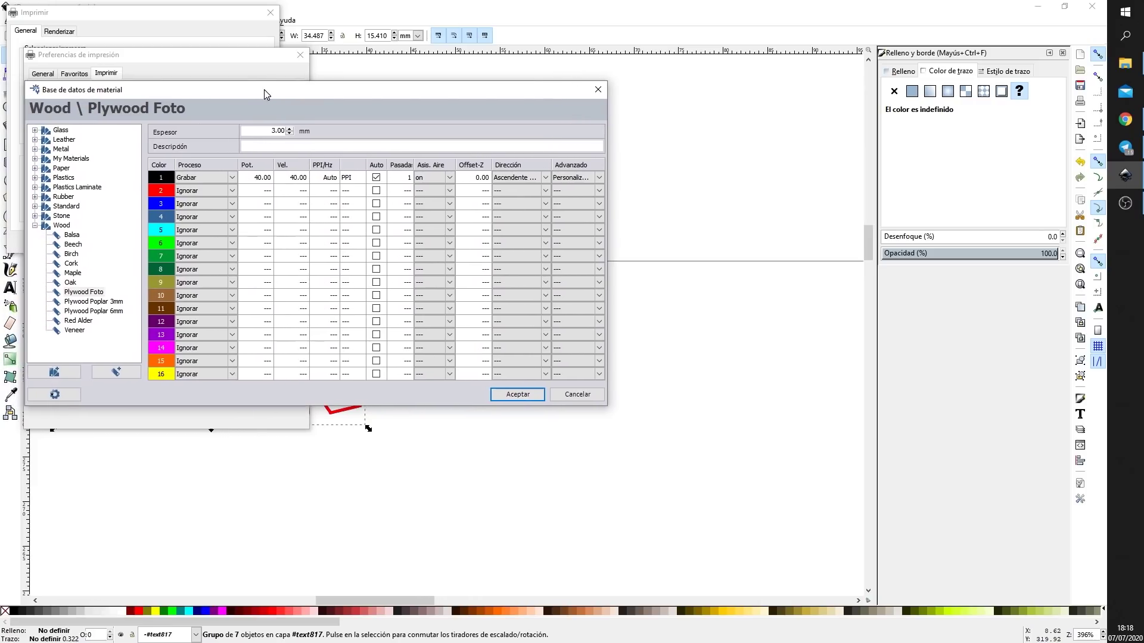
click(34, 159)
click(76, 188)
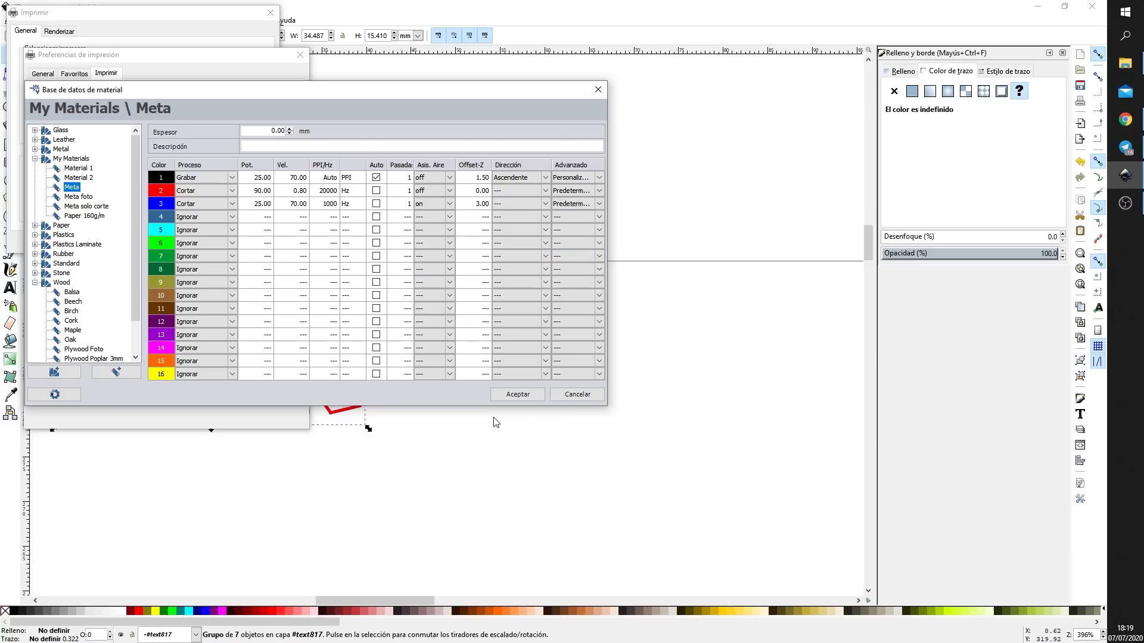
click(512, 397)
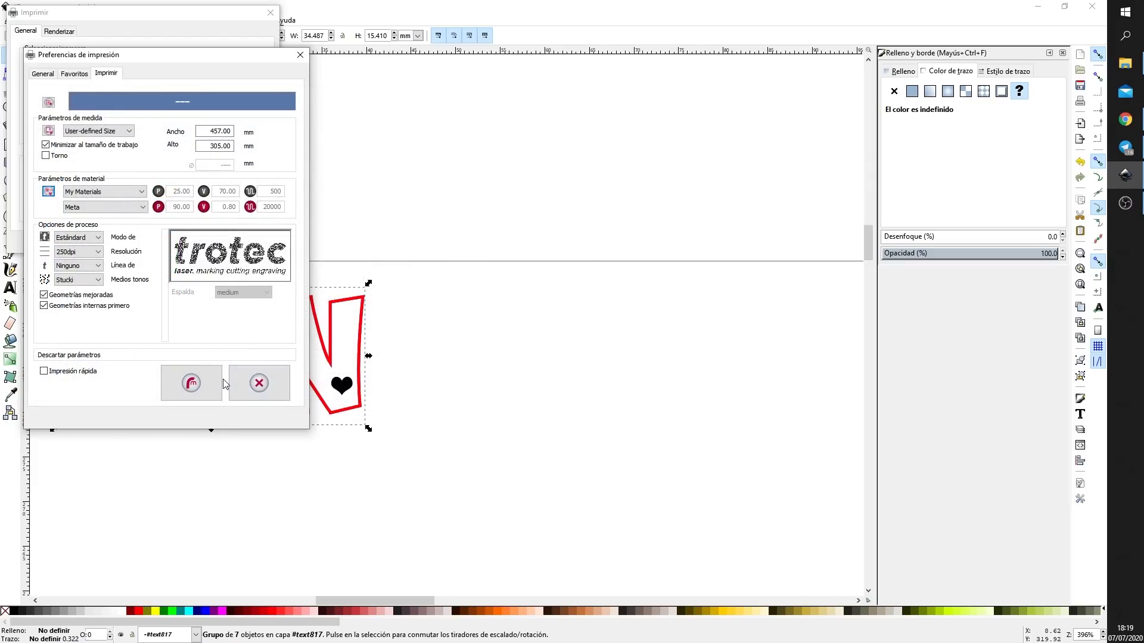